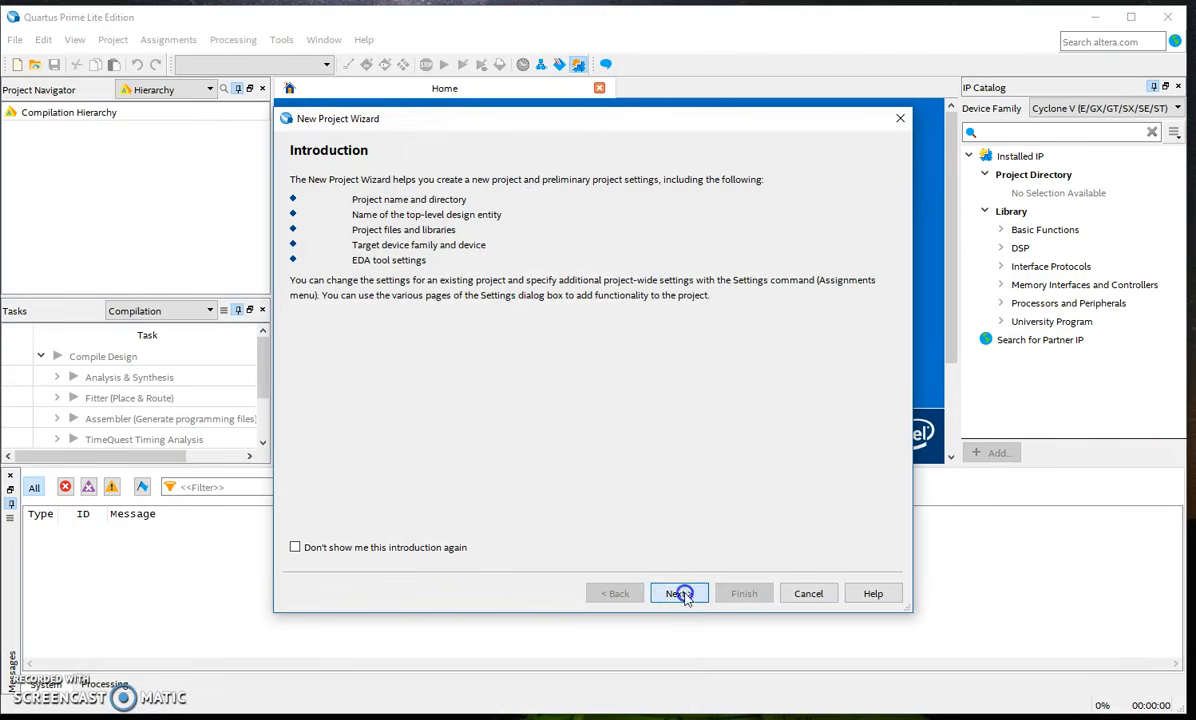
Set the new project's working directory to C:\labs\lab1, name the project DE1_SoC, and agree to create the directory.
click(679, 594)
click(405, 207)
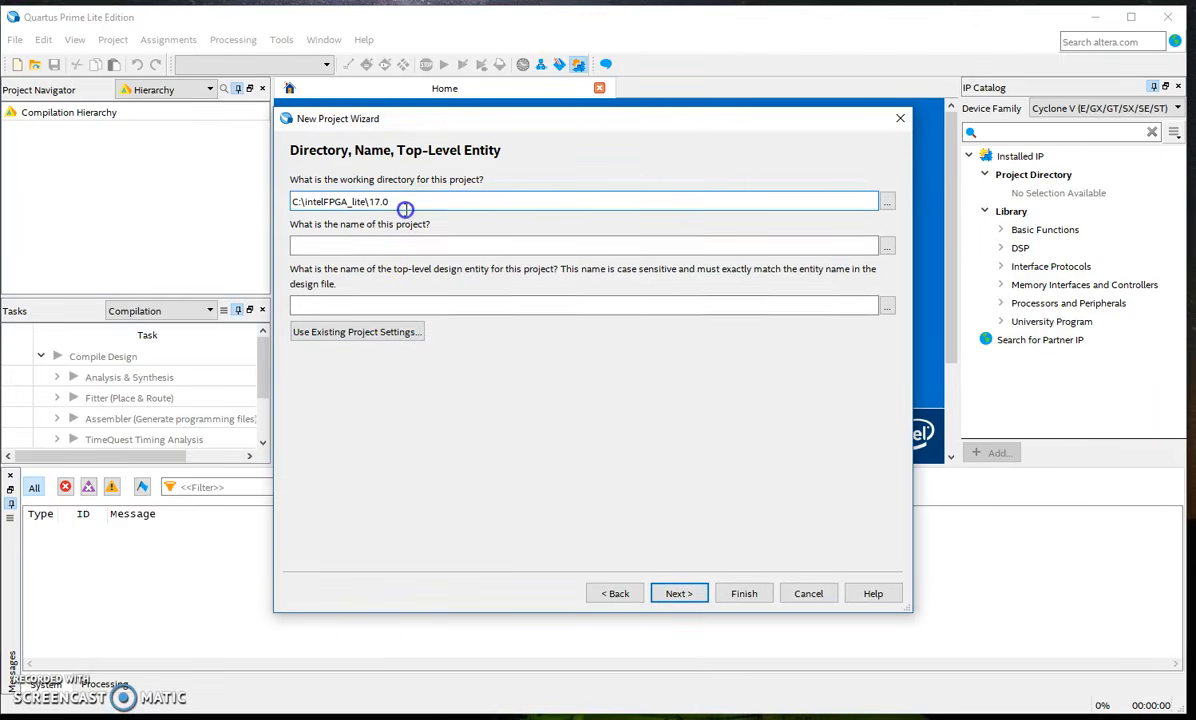
drag(366, 202, 305, 202)
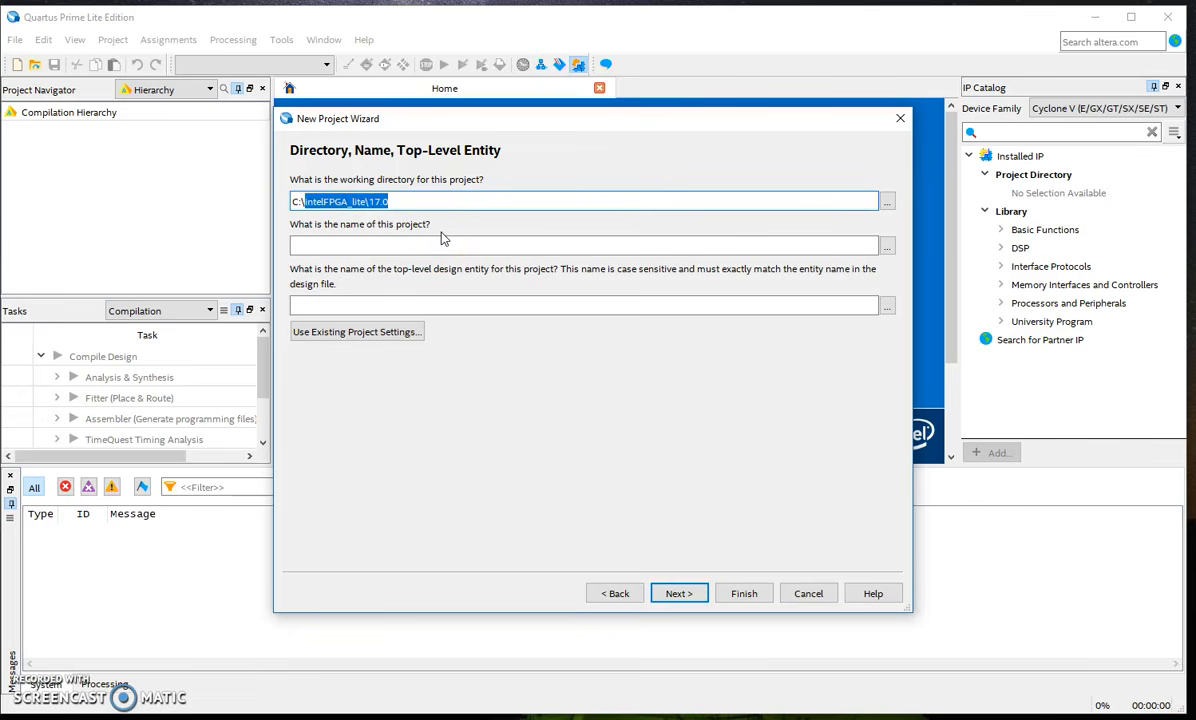
key(BackSpace)
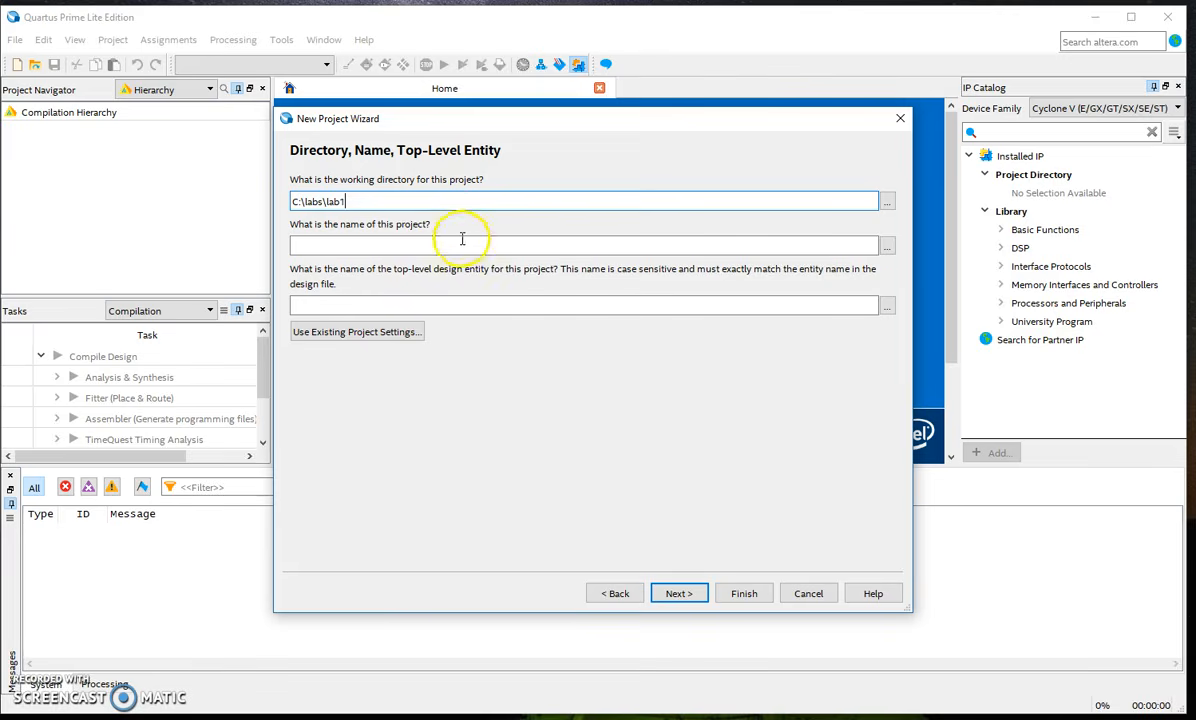
click(466, 242)
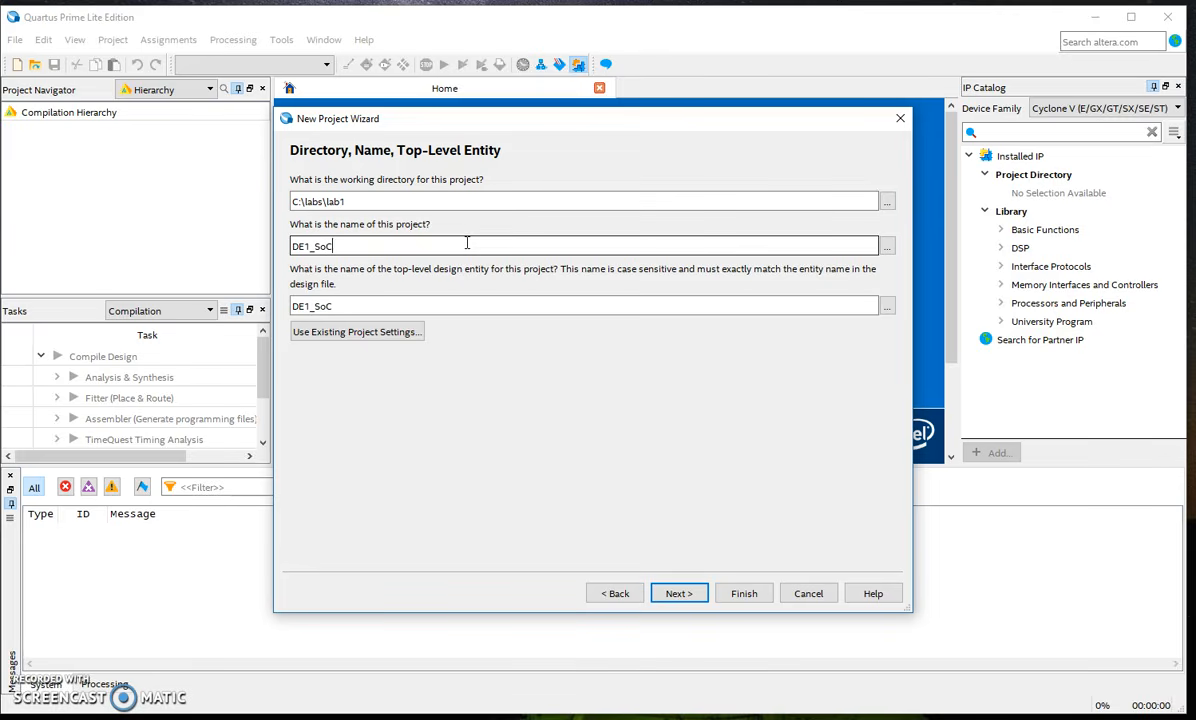
click(557, 382)
click(680, 594)
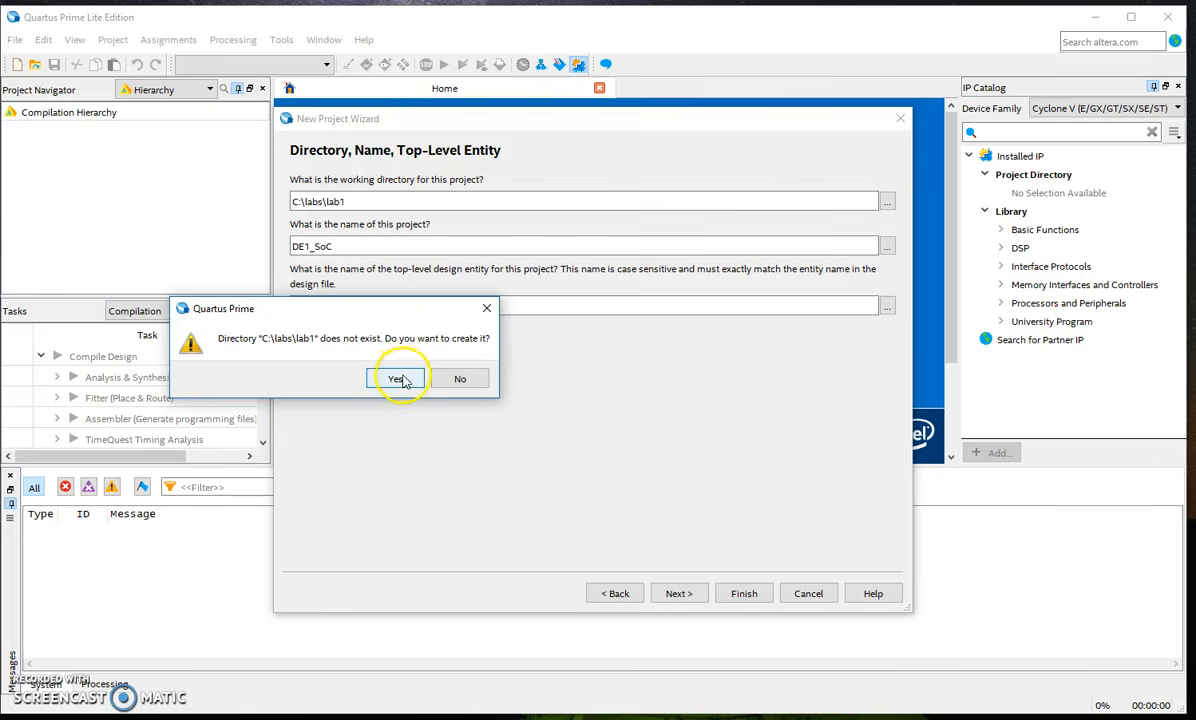
click(395, 380)
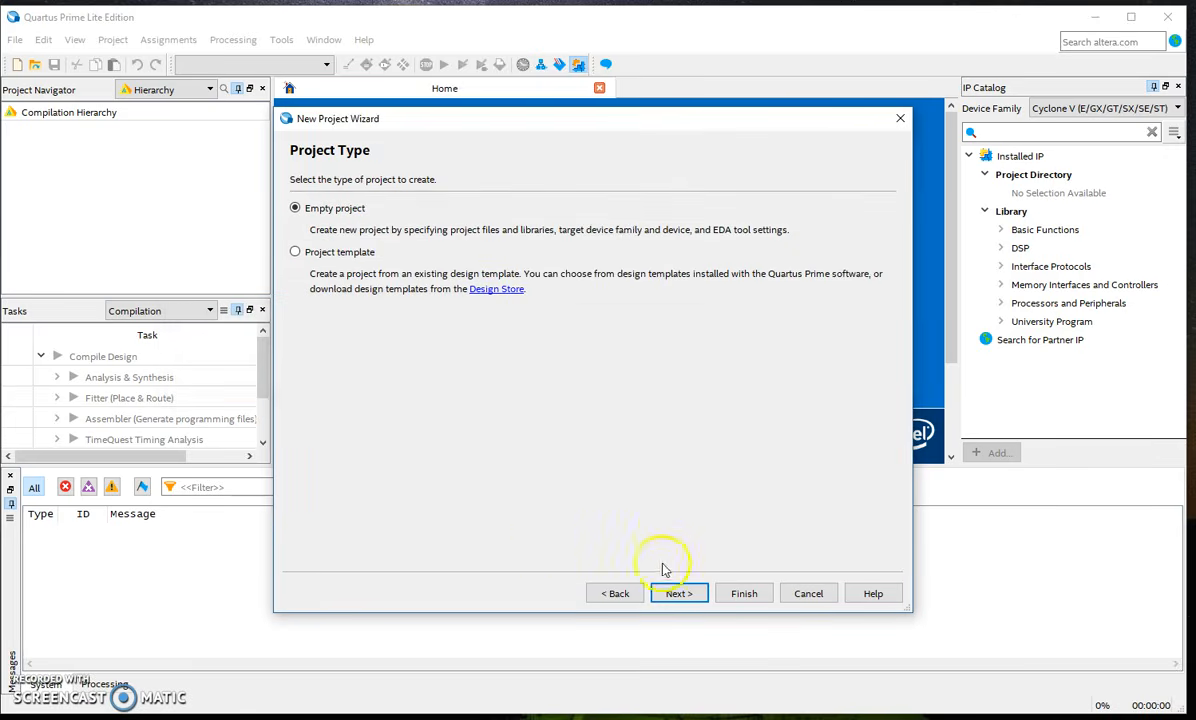
Keep the project empty with no added design files and browse the enlarged list of available Cyclone V devices.
click(684, 597)
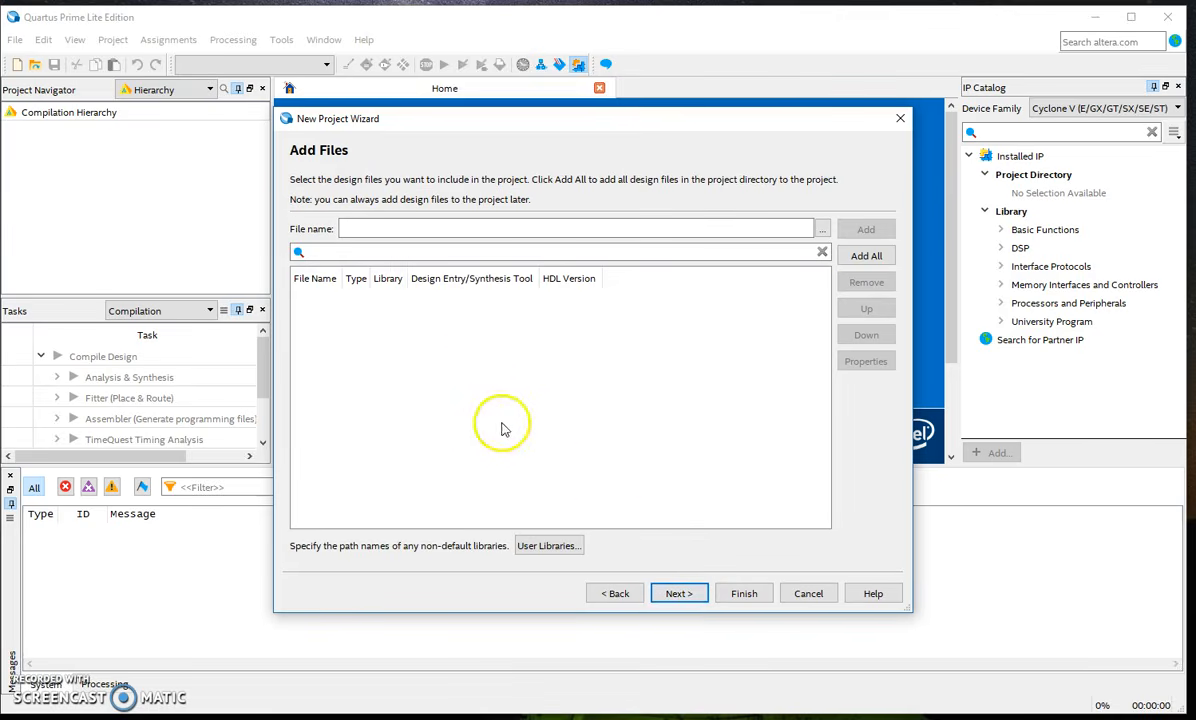
click(679, 594)
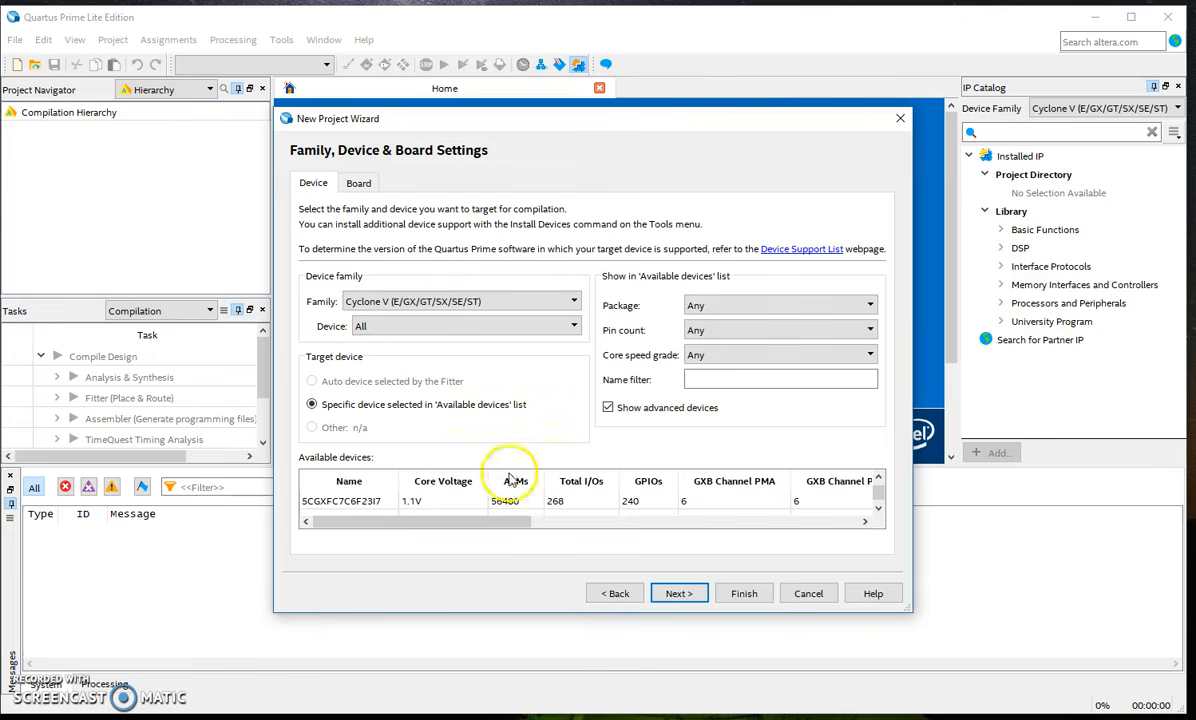
drag(508, 612, 507, 667)
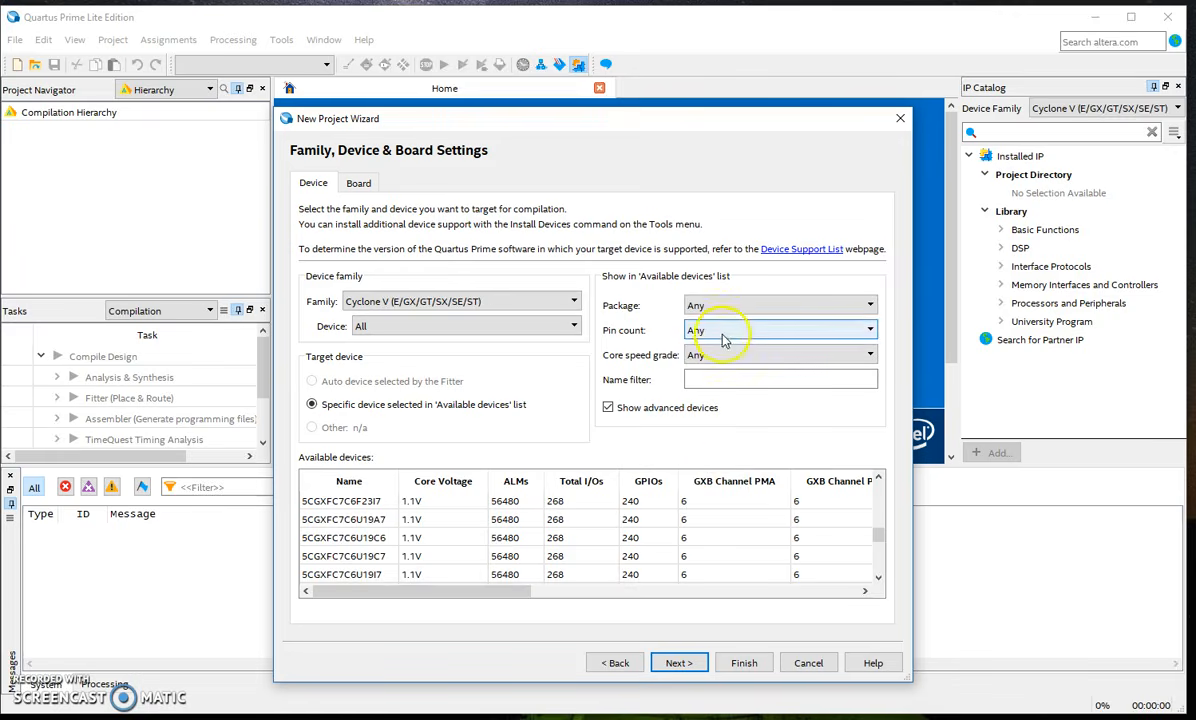
click(533, 557)
scroll(533, 557, down, 4)
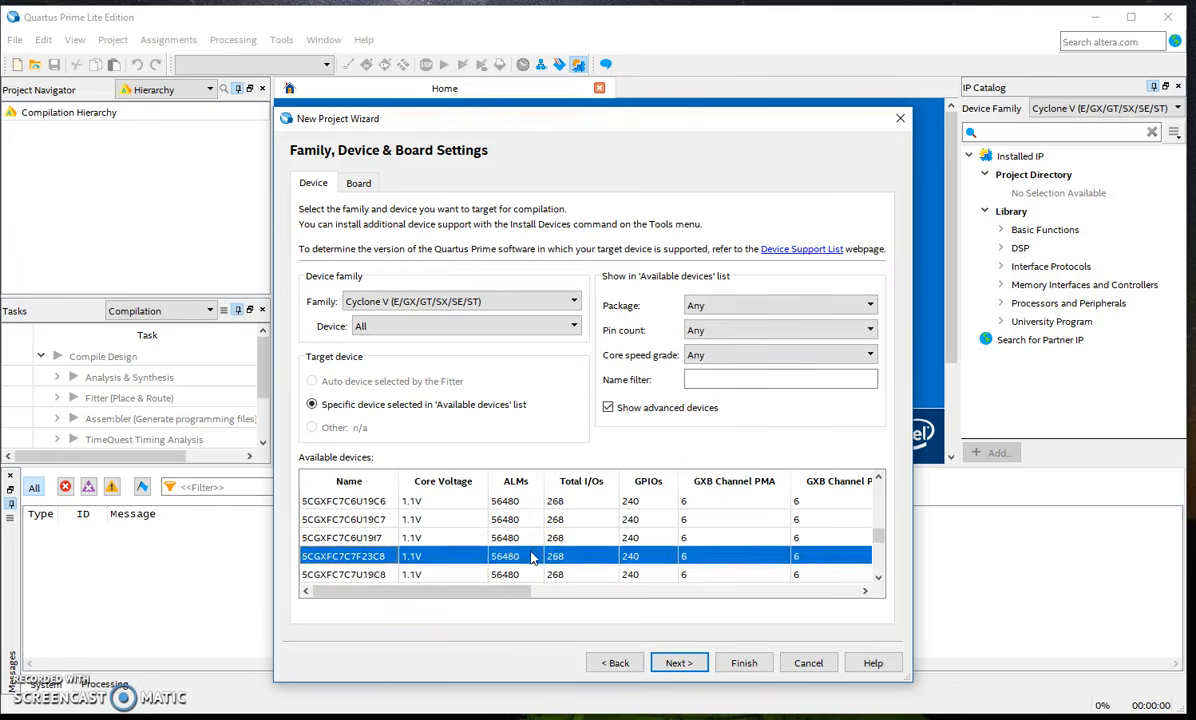
scroll(533, 557, up, 5)
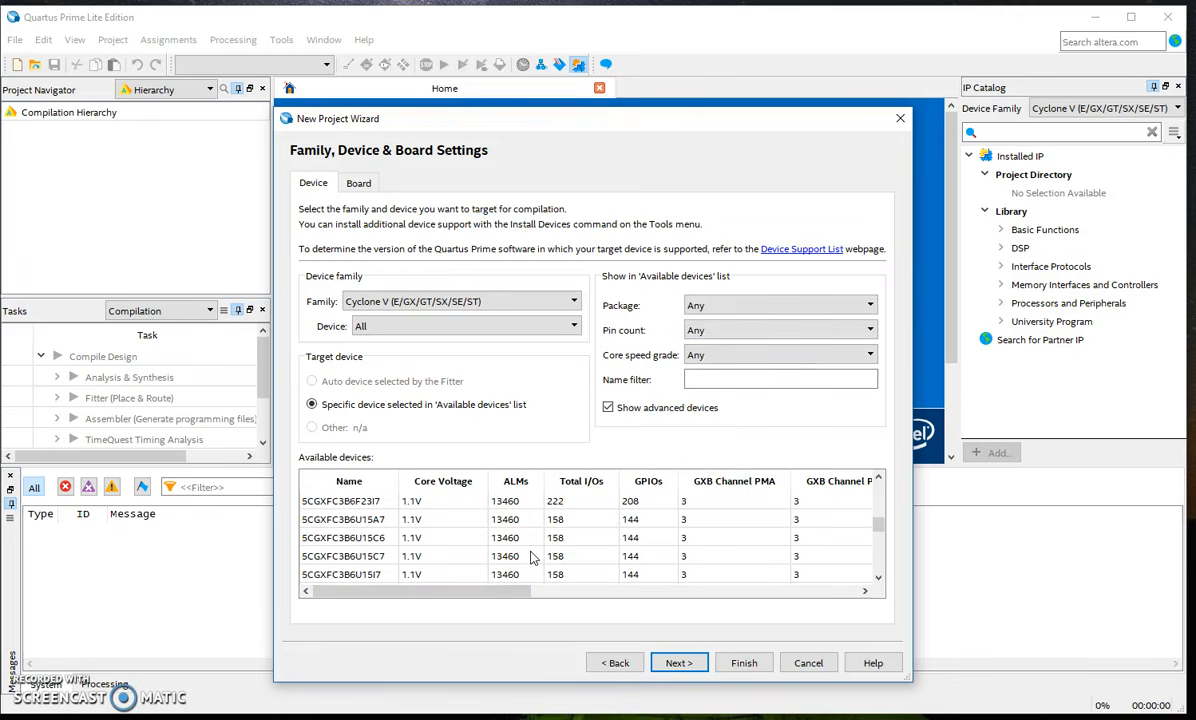
Filter the available devices by package FBGA, pin count 896 and core speed grade 6, and select device 5CSEMA5F31C6.
click(870, 306)
click(825, 335)
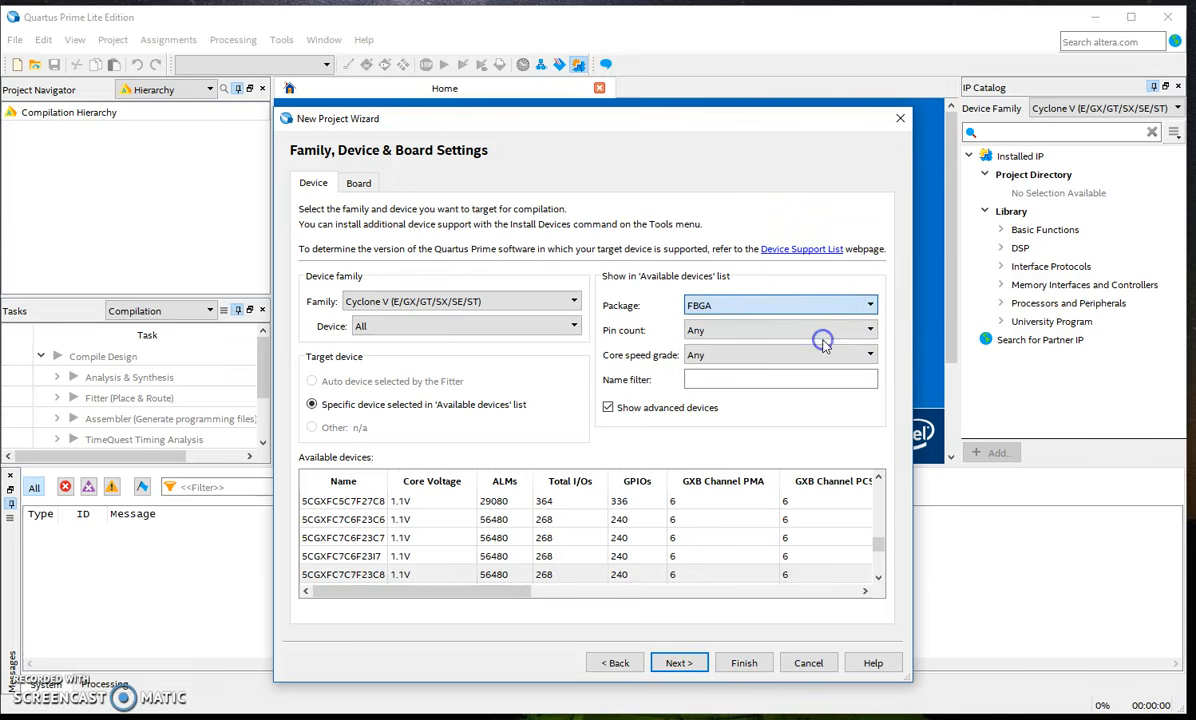
click(873, 331)
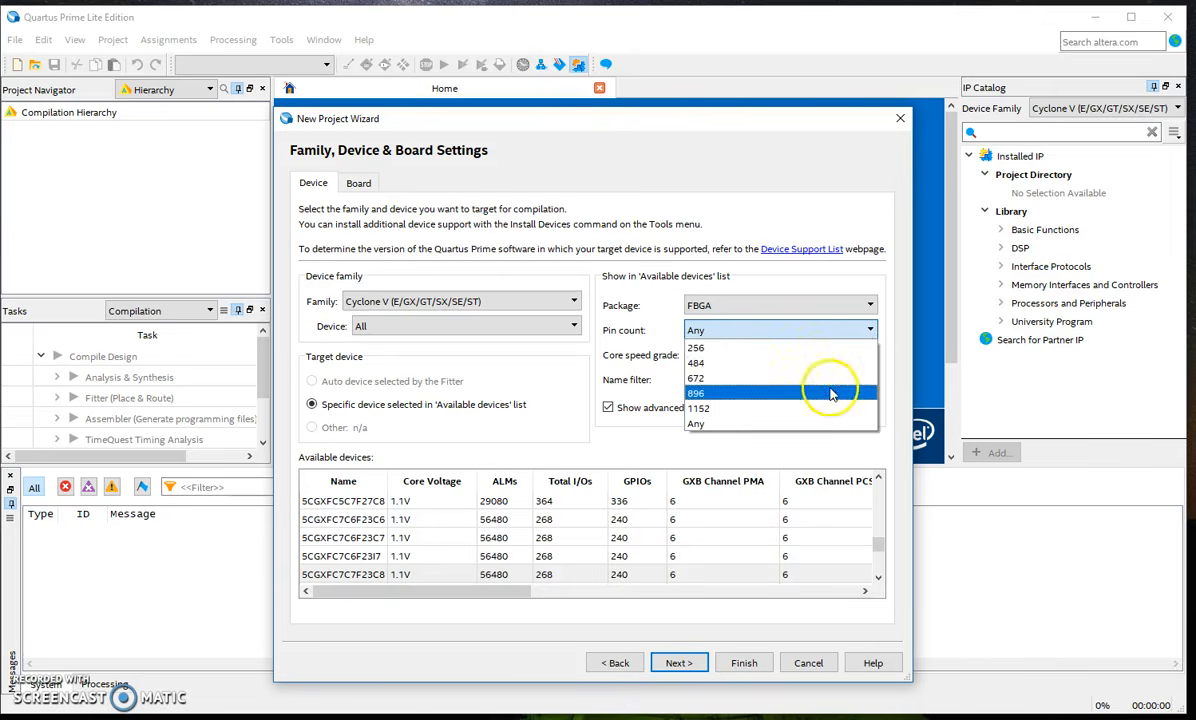
click(833, 389)
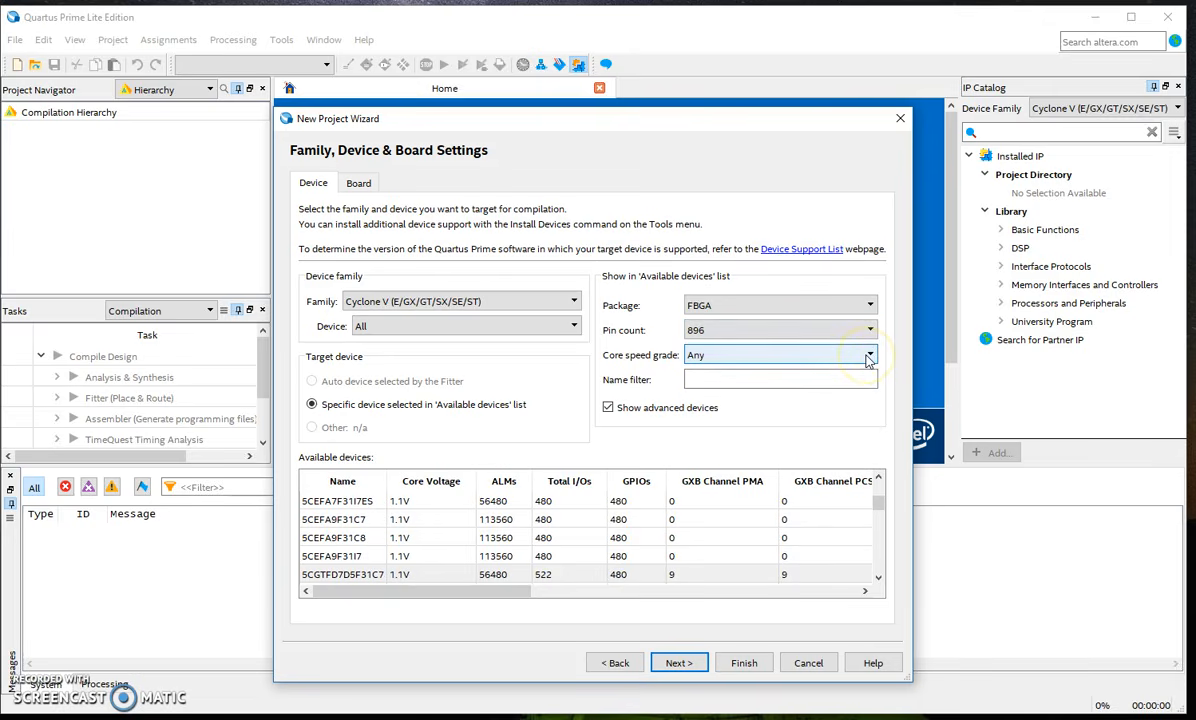
click(868, 357)
click(852, 374)
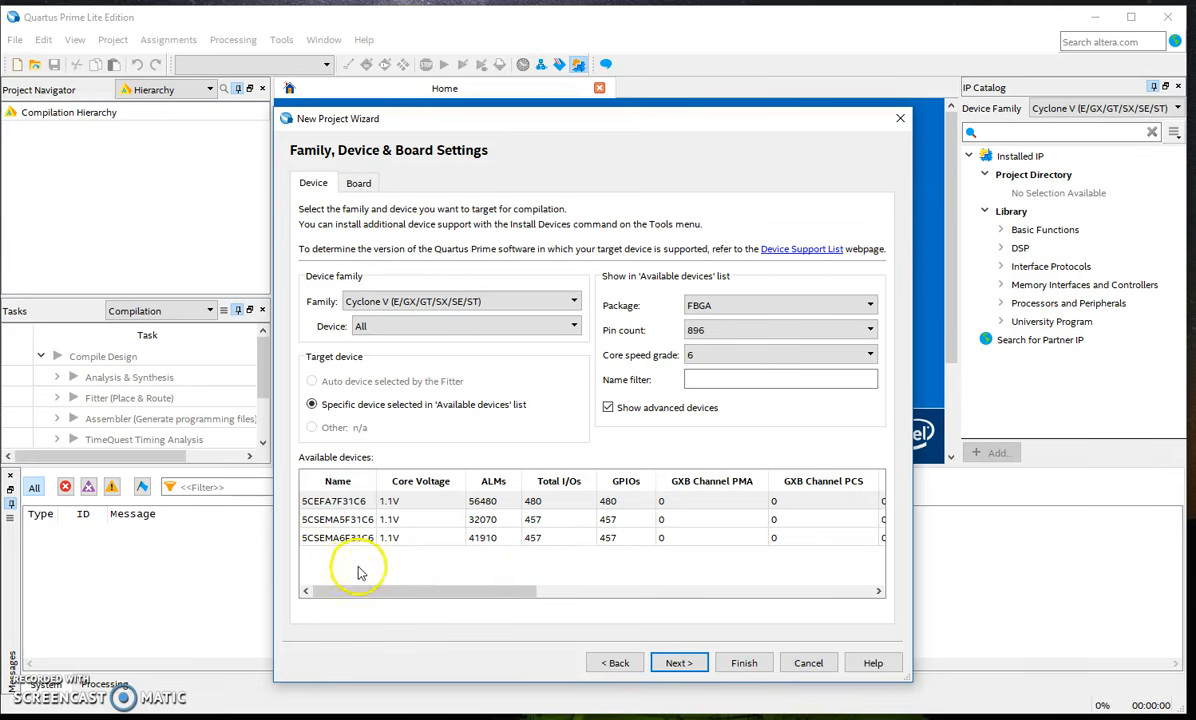
click(312, 519)
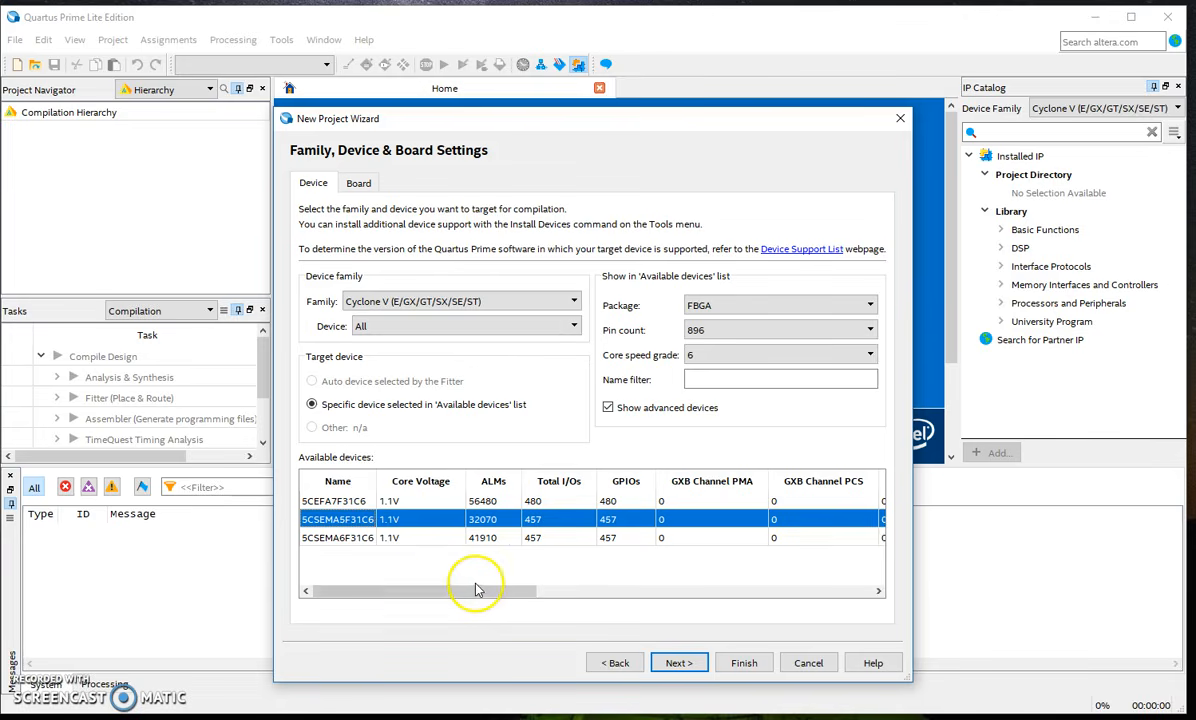
Choose the DE1-SoC Board as the target development board and continue to the EDA tool settings.
click(359, 184)
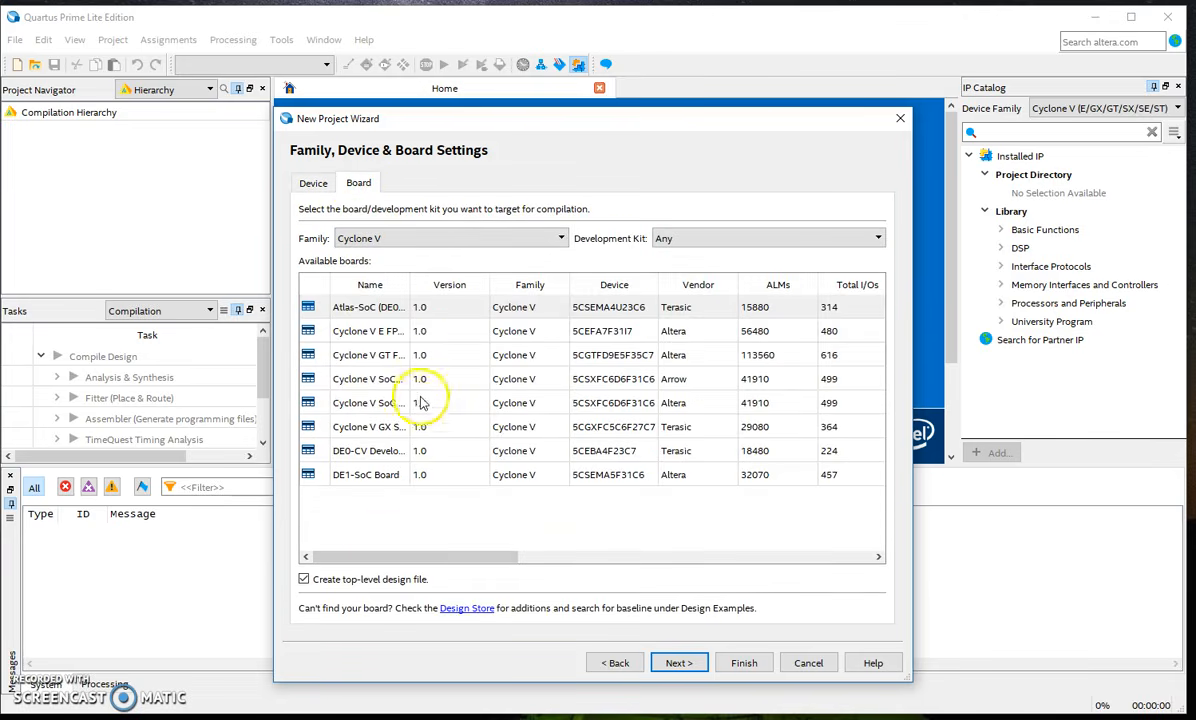
click(366, 475)
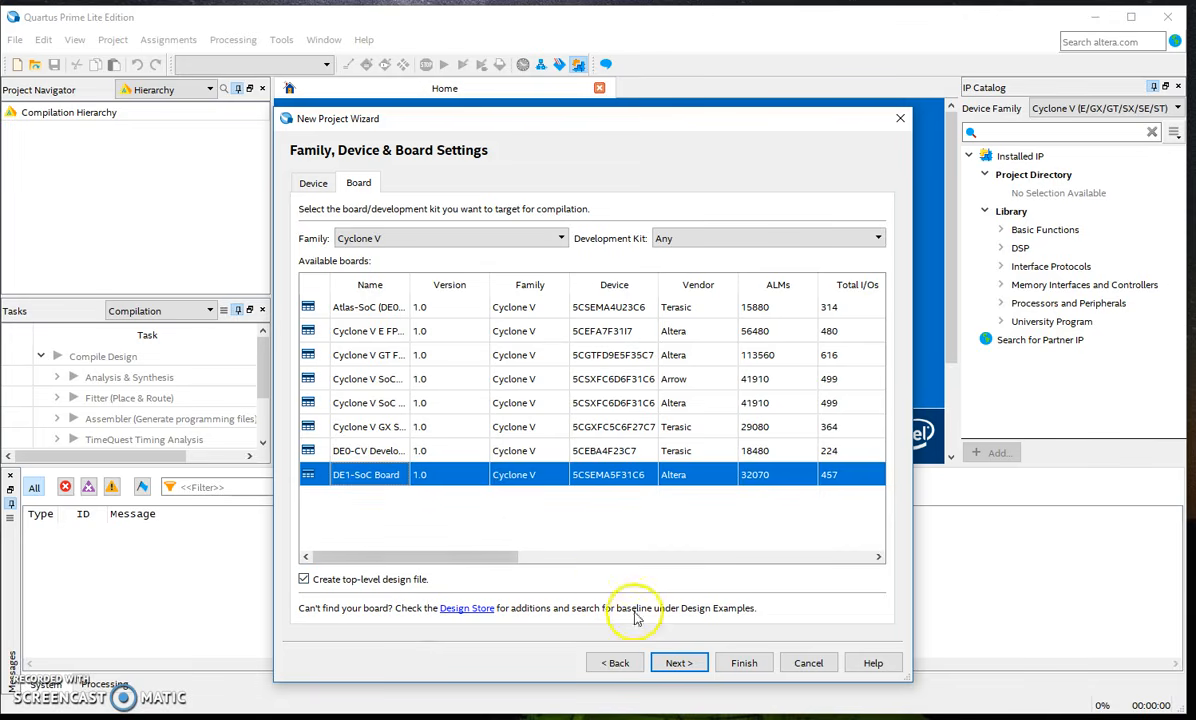
click(680, 664)
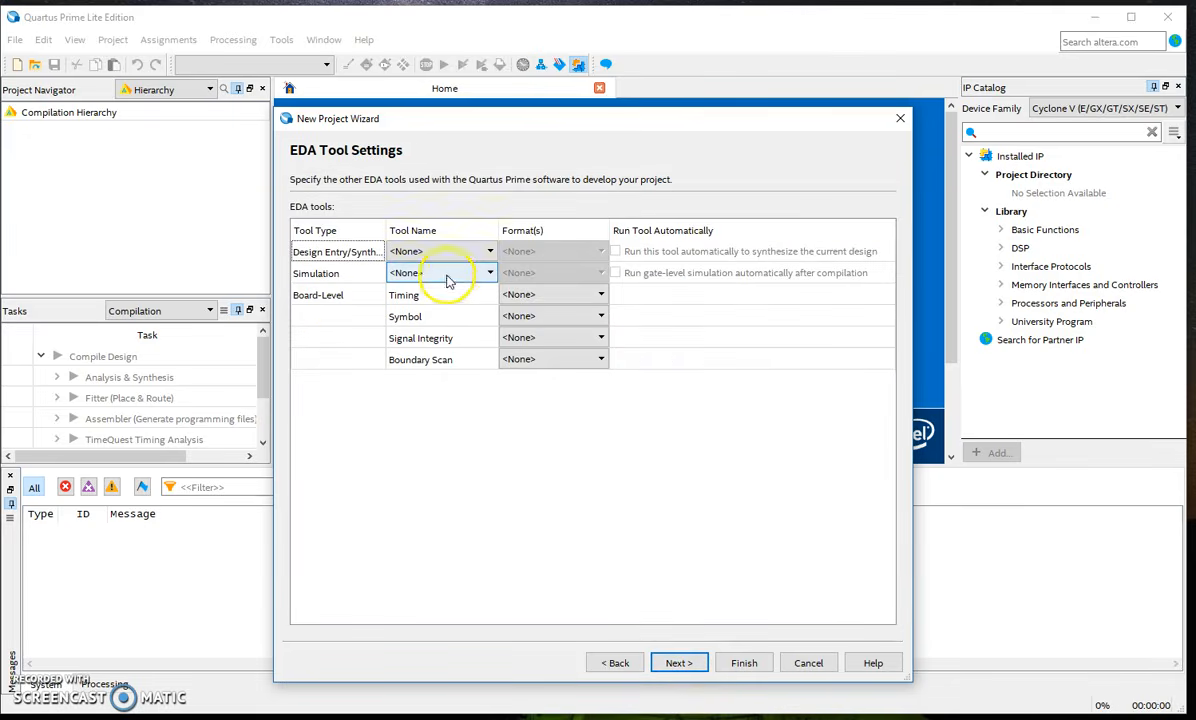
Set the simulation tool to ModelSim-Altera with the SystemVerilog HDL format and finish creating the project.
click(490, 273)
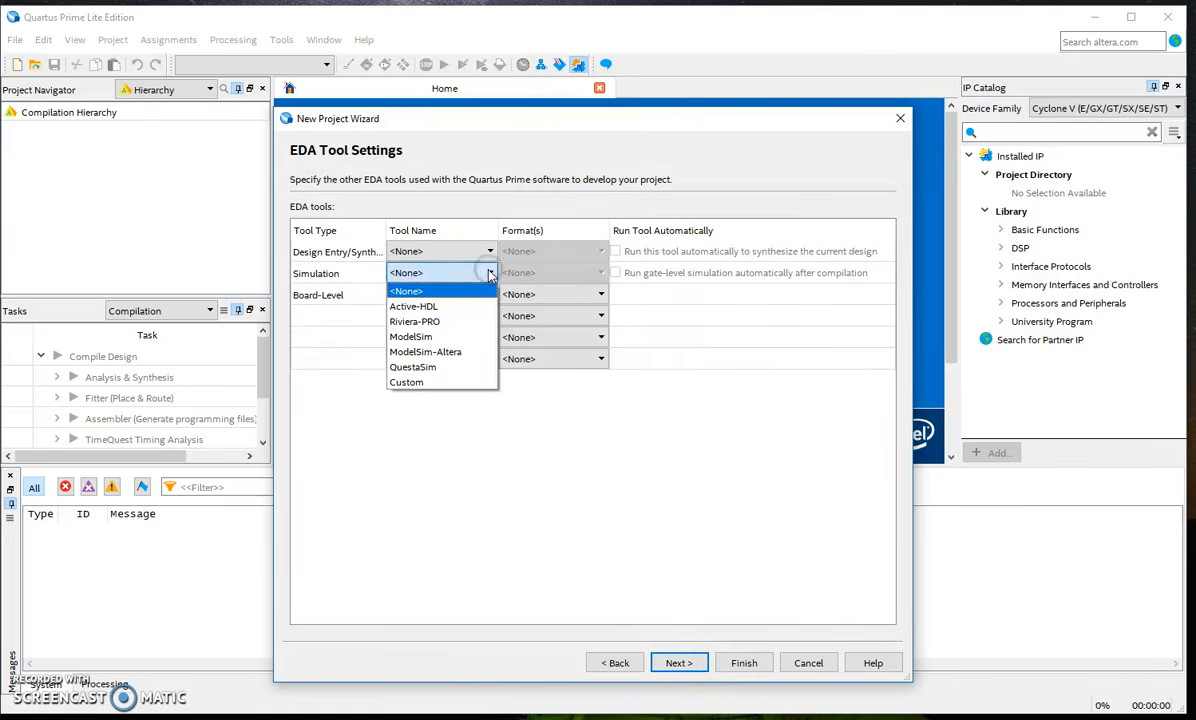
click(474, 353)
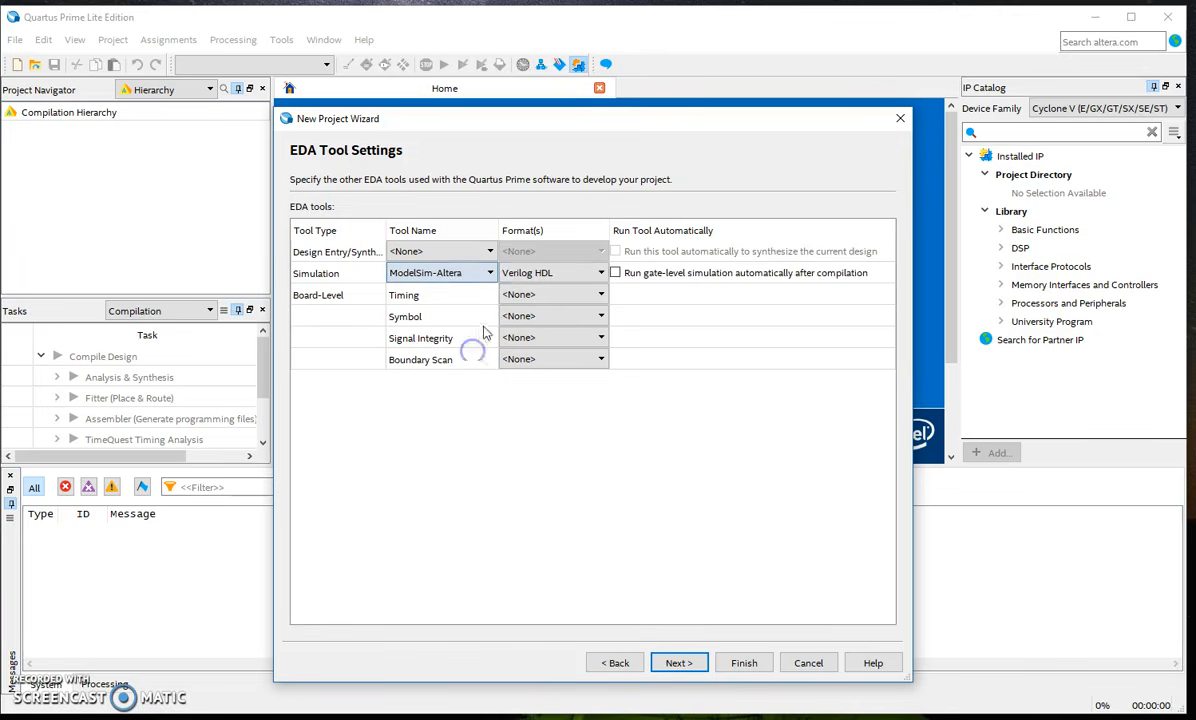
click(599, 275)
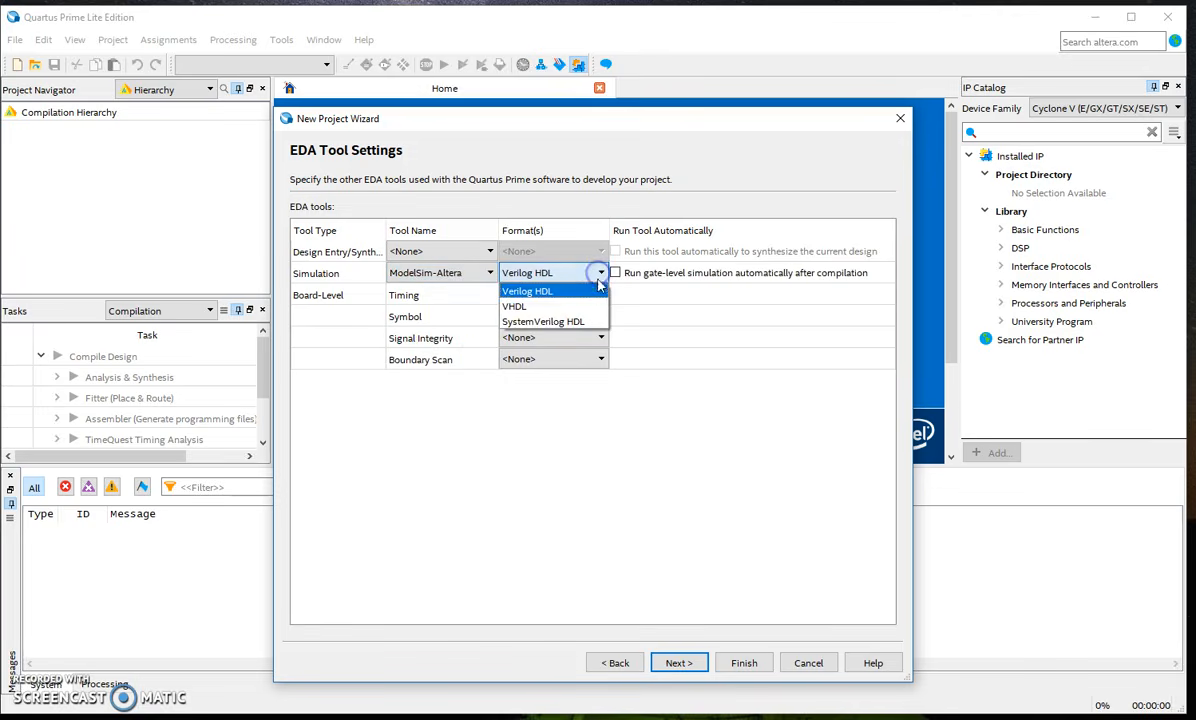
click(588, 323)
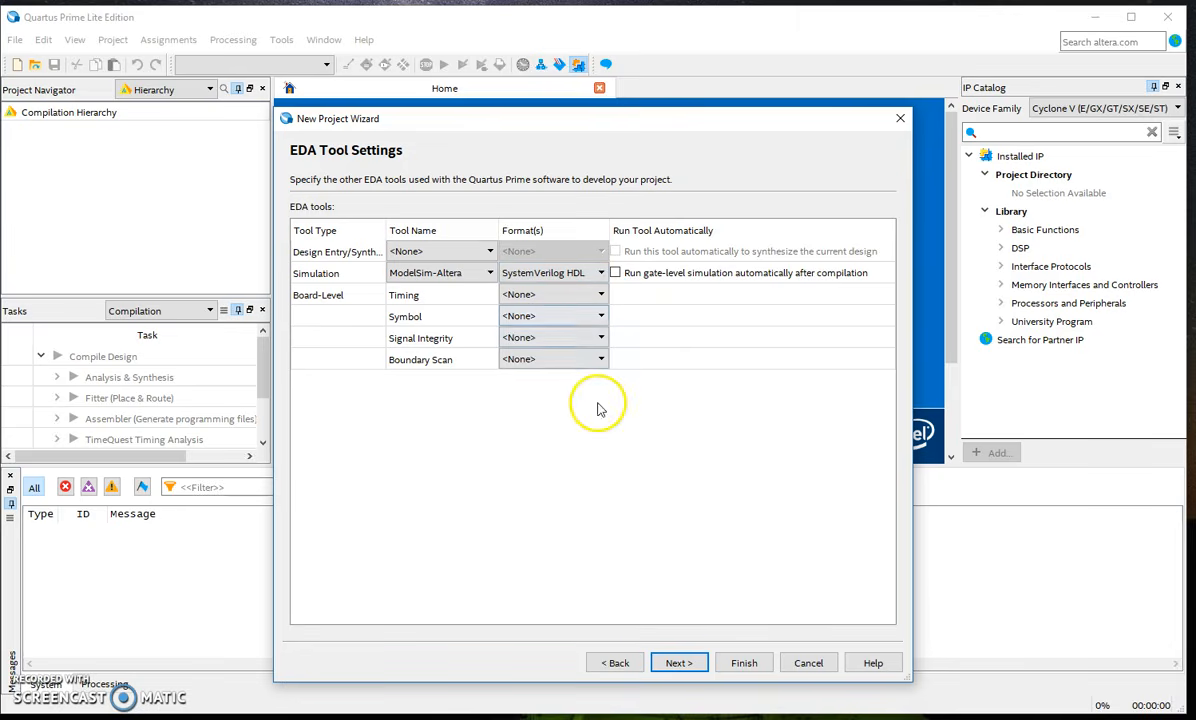
click(677, 664)
click(741, 668)
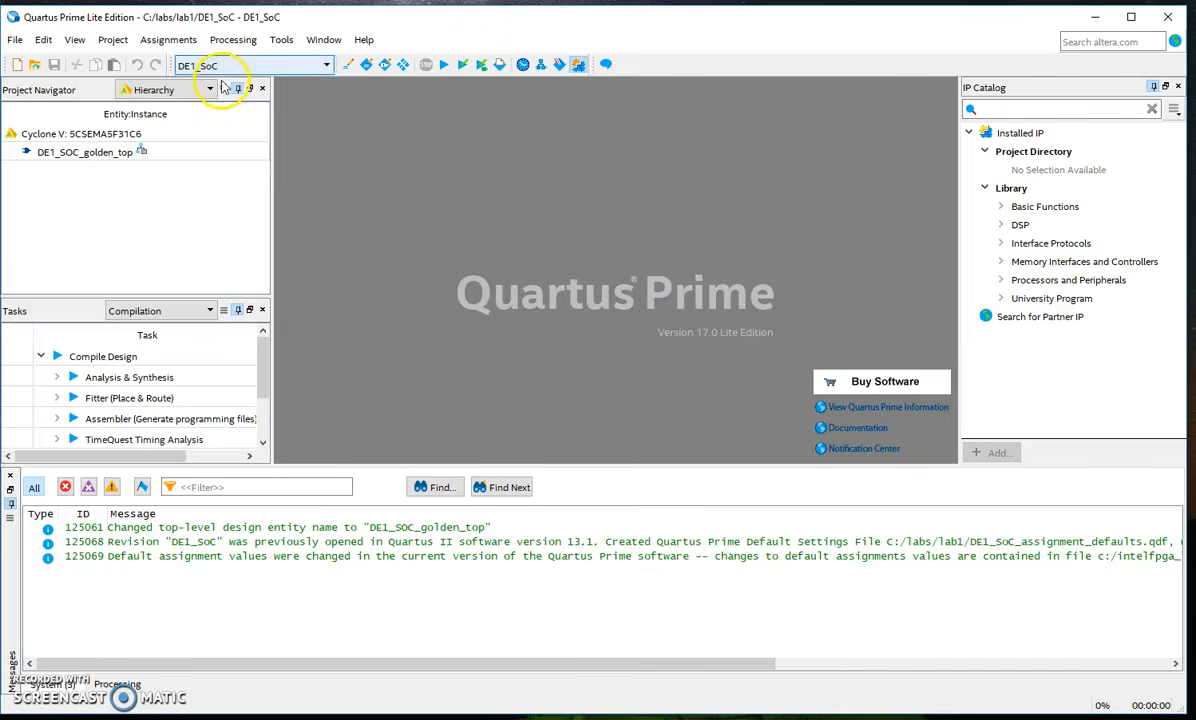
Open the advanced synthesis options within the project's compiler settings.
click(168, 40)
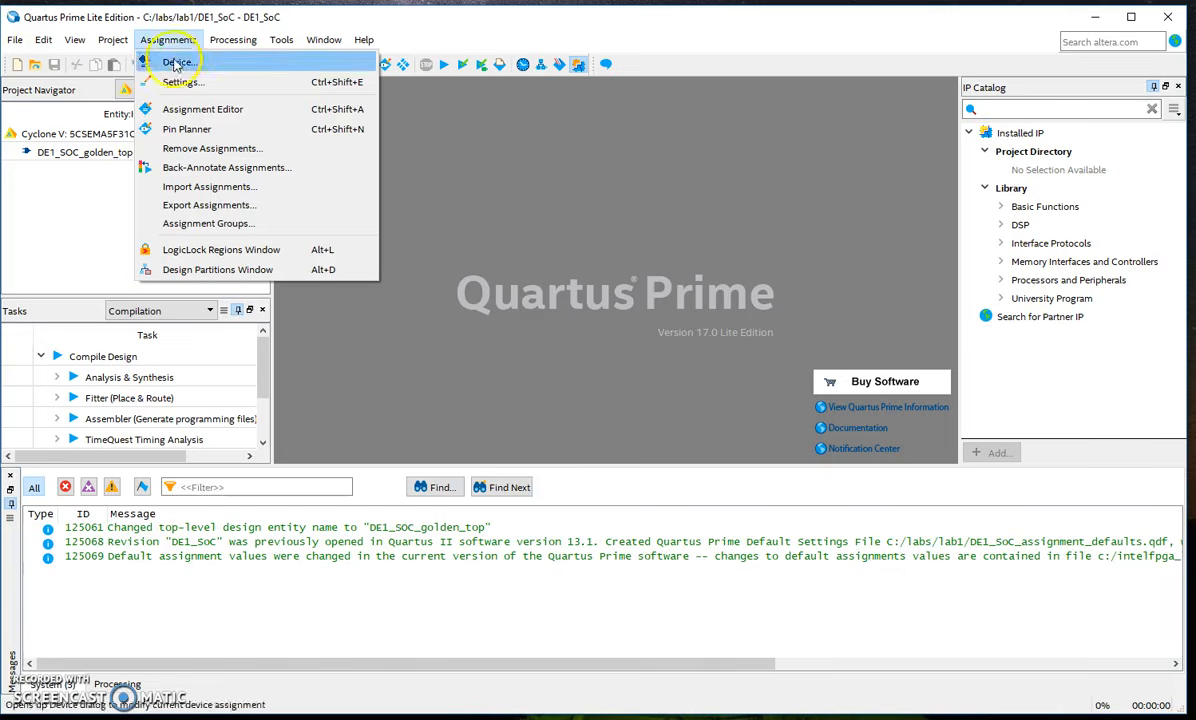
click(178, 80)
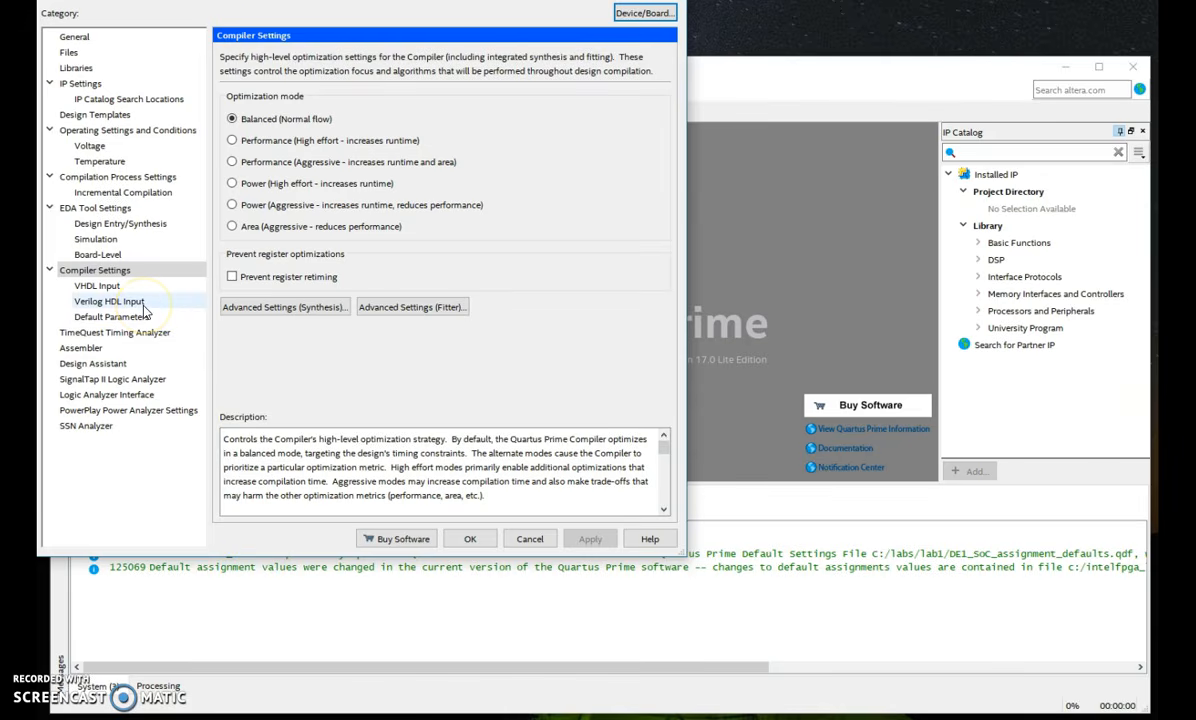
click(186, 271)
click(259, 312)
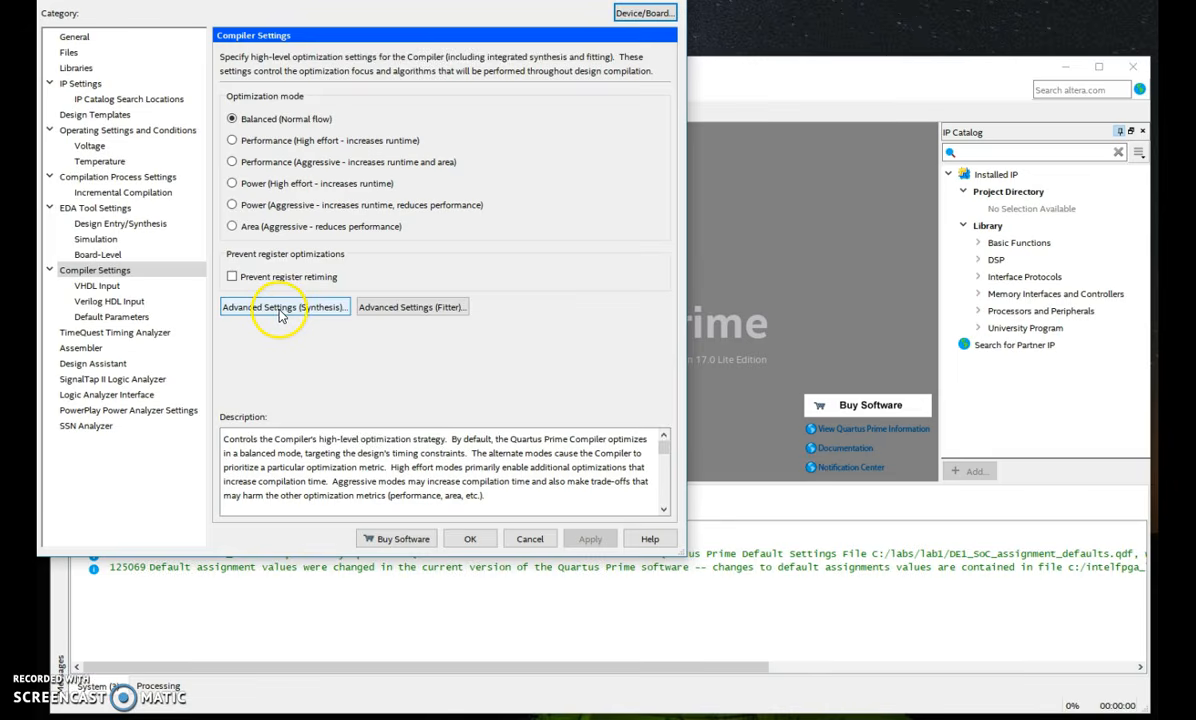
Set State Machine Processing to User-Encoded in the advanced synthesis settings and apply the change to the project.
scroll(294, 420, down, 15)
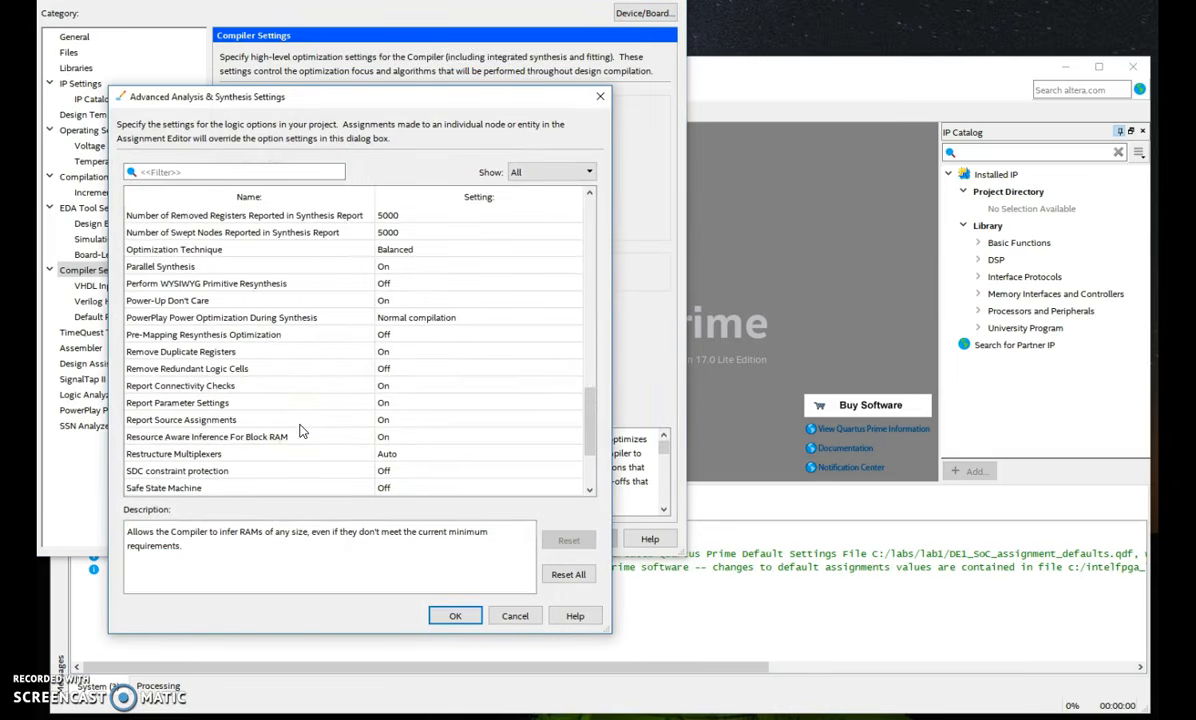
scroll(300, 430, down, 3)
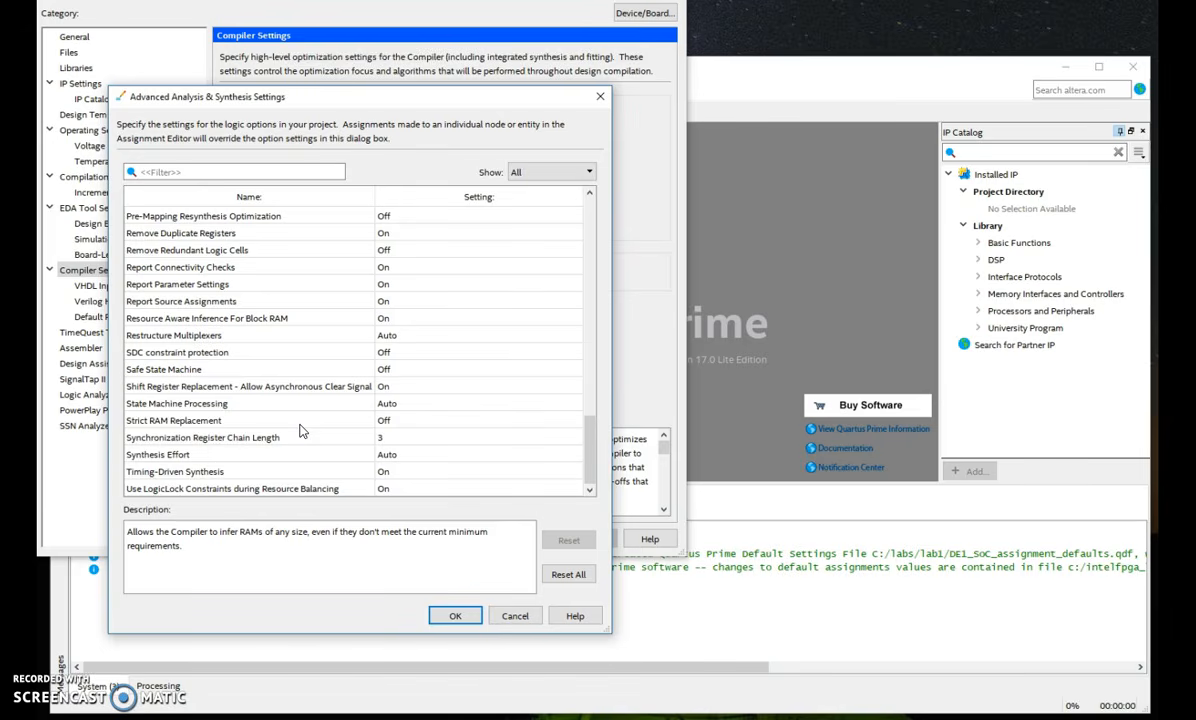
click(221, 405)
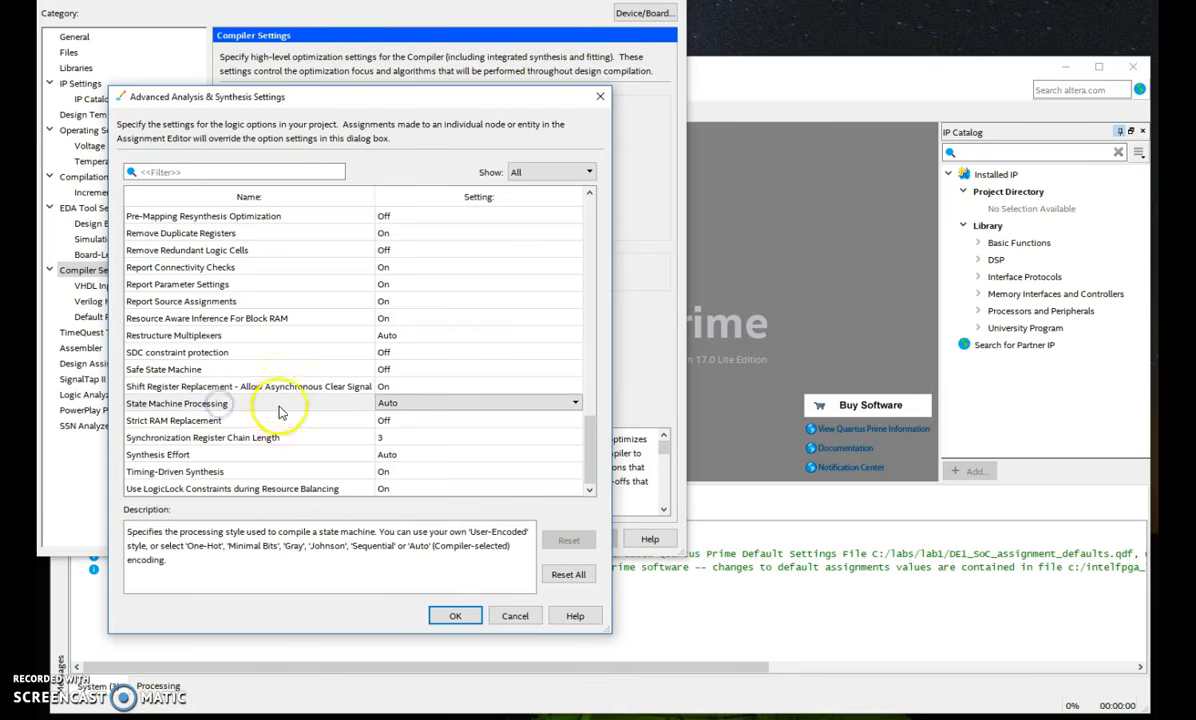
click(400, 404)
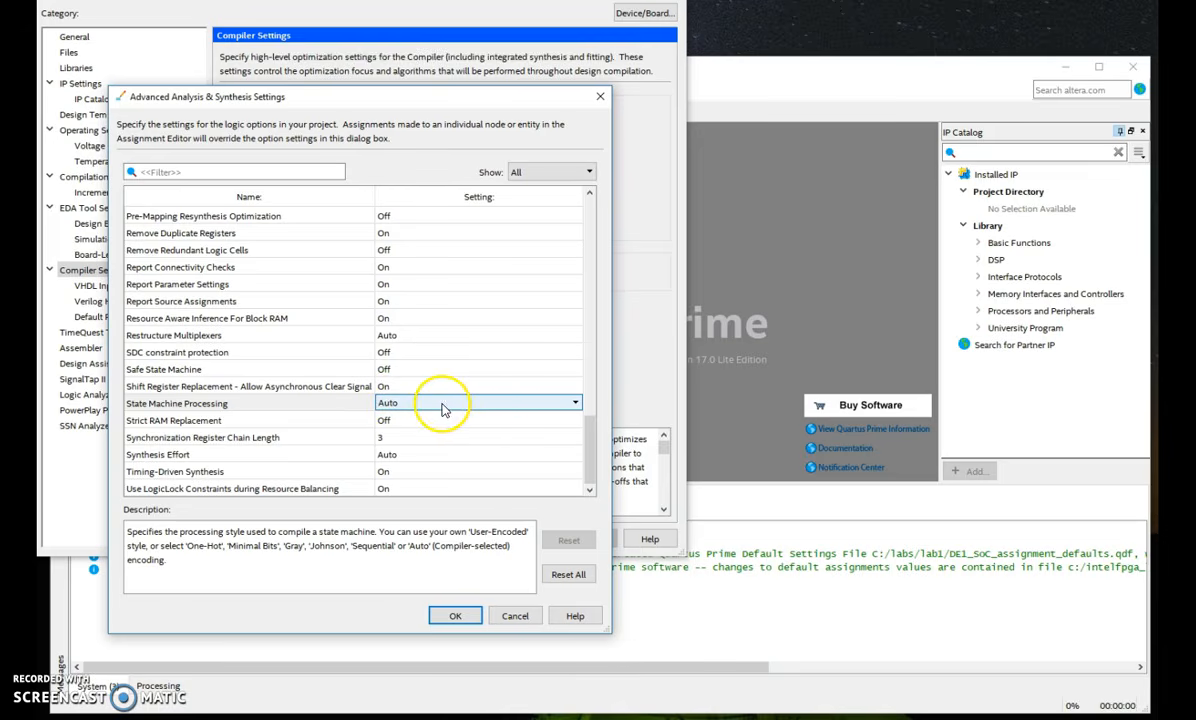
click(576, 405)
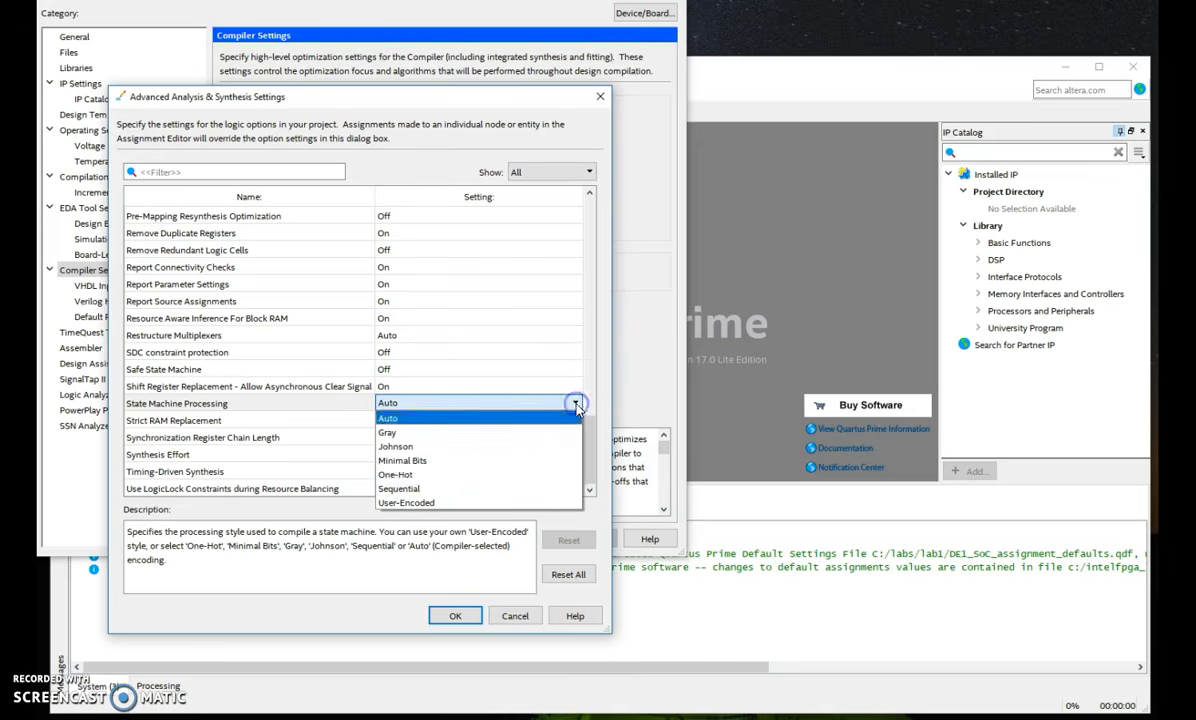
click(516, 504)
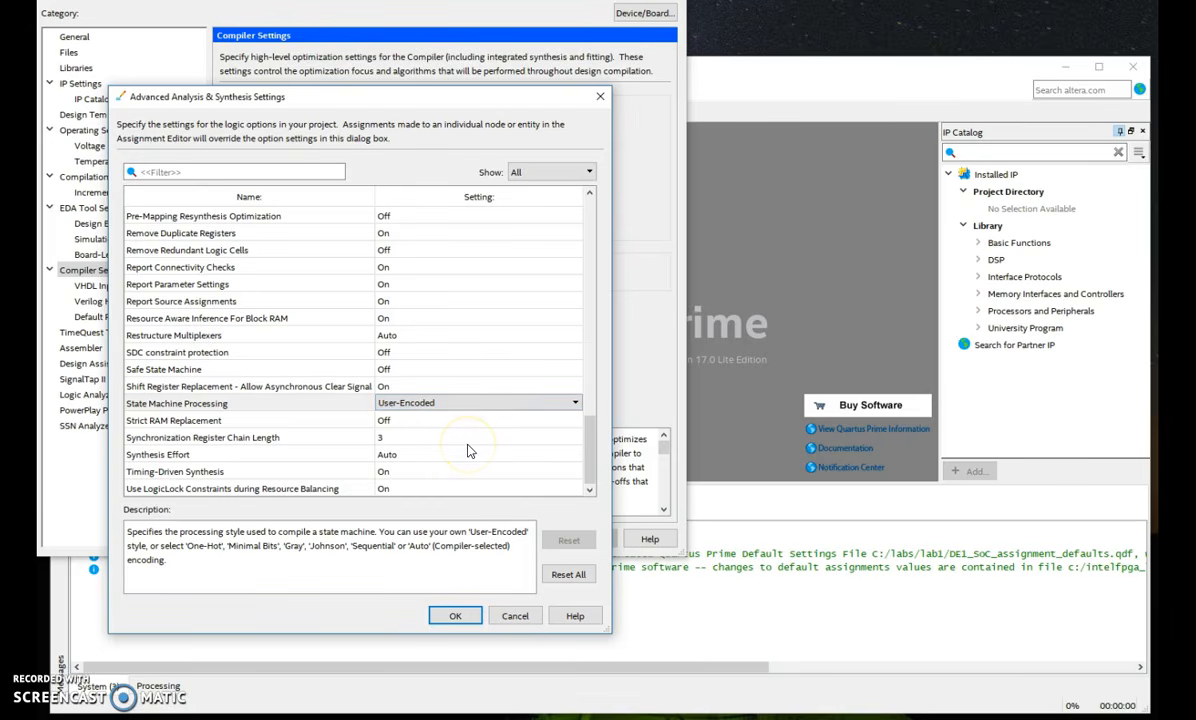
click(454, 616)
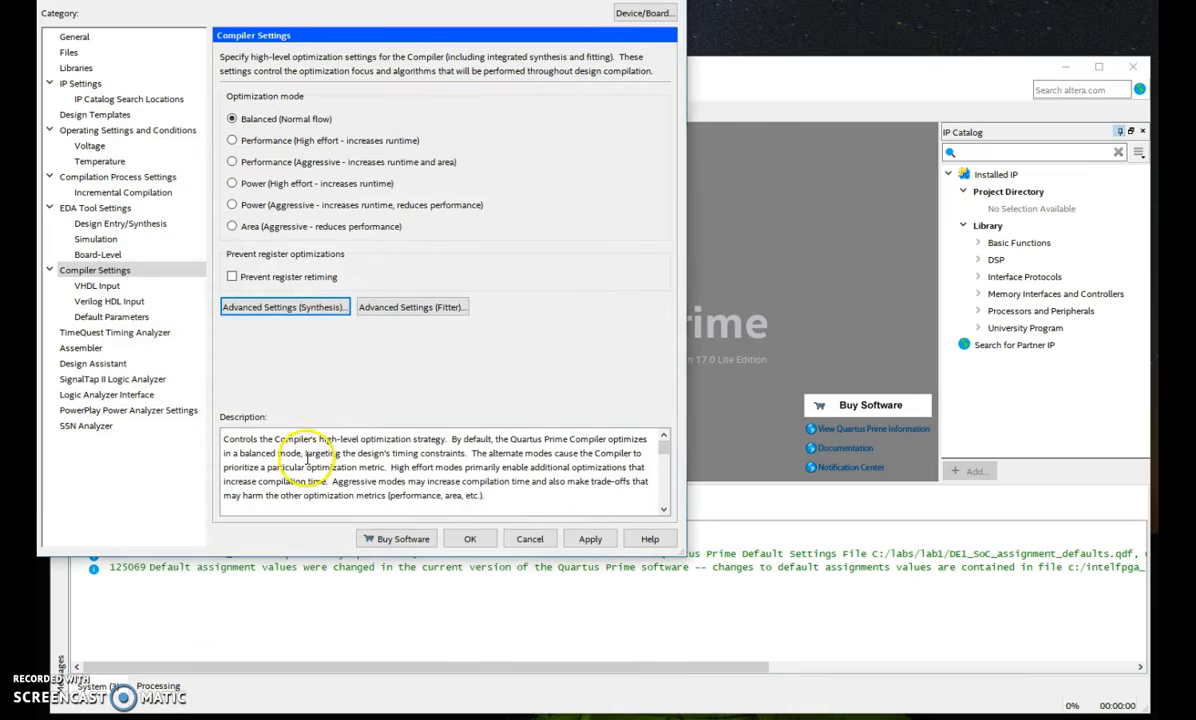
click(590, 540)
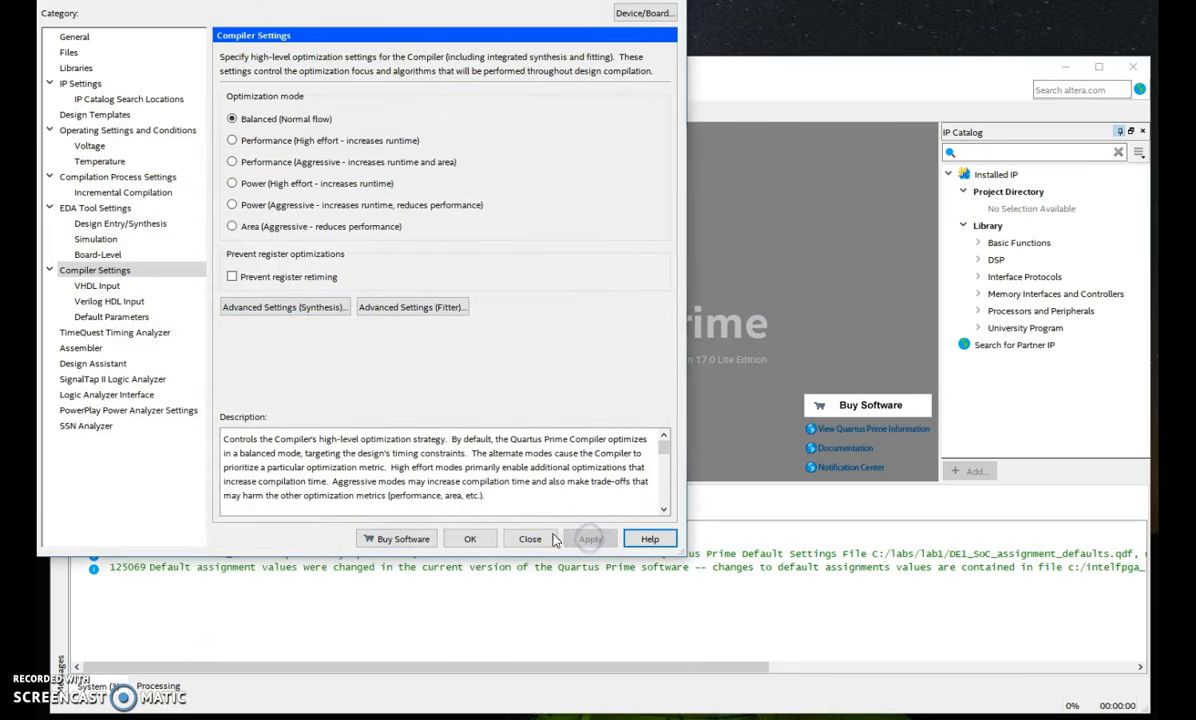
Confirm the project settings and open the EDA Tool Options page of the program options.
click(477, 545)
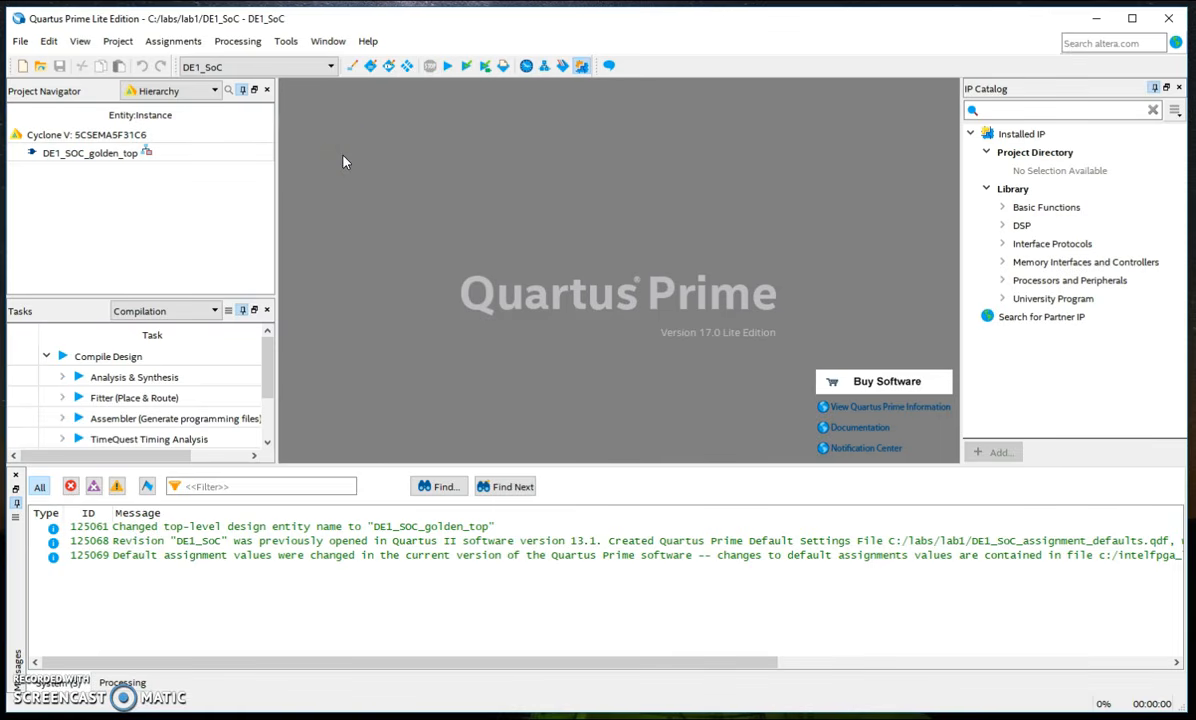
click(286, 42)
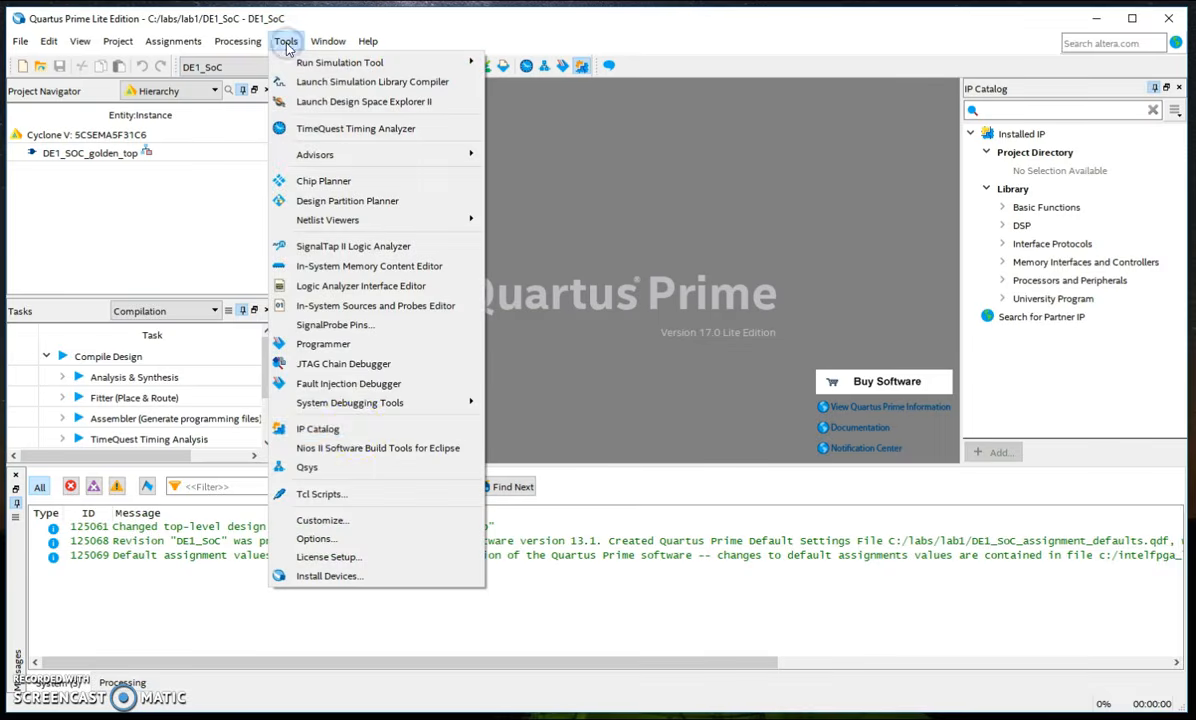
click(364, 542)
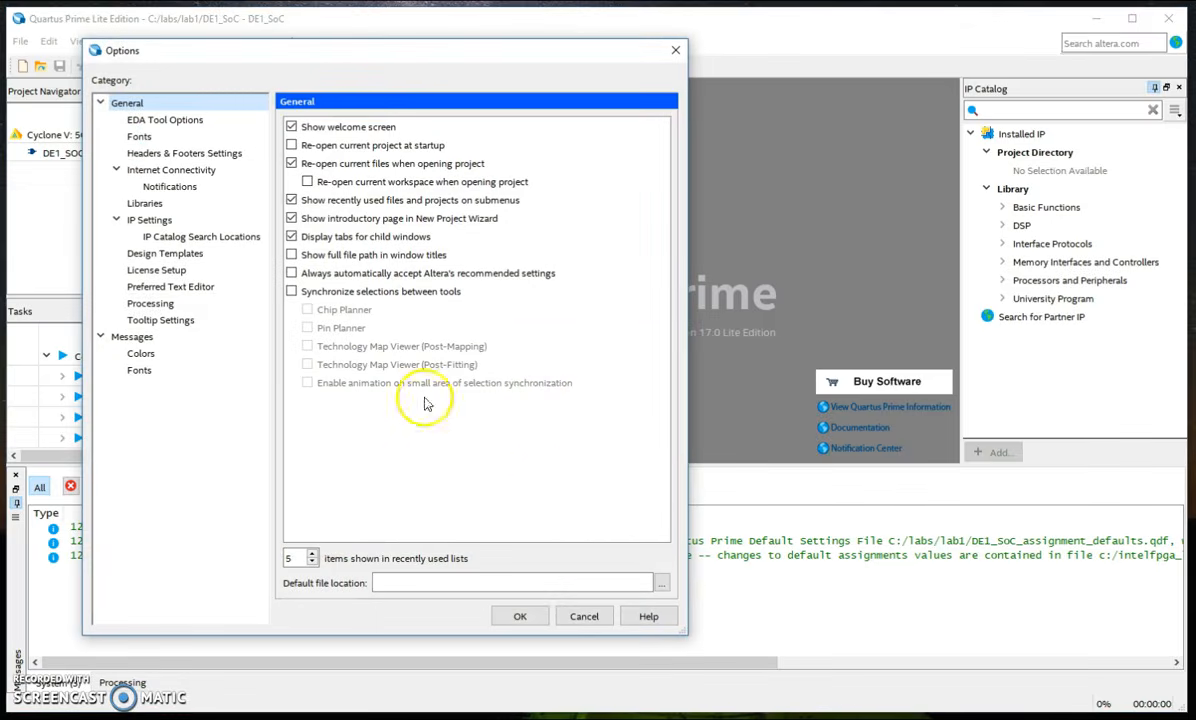
click(165, 120)
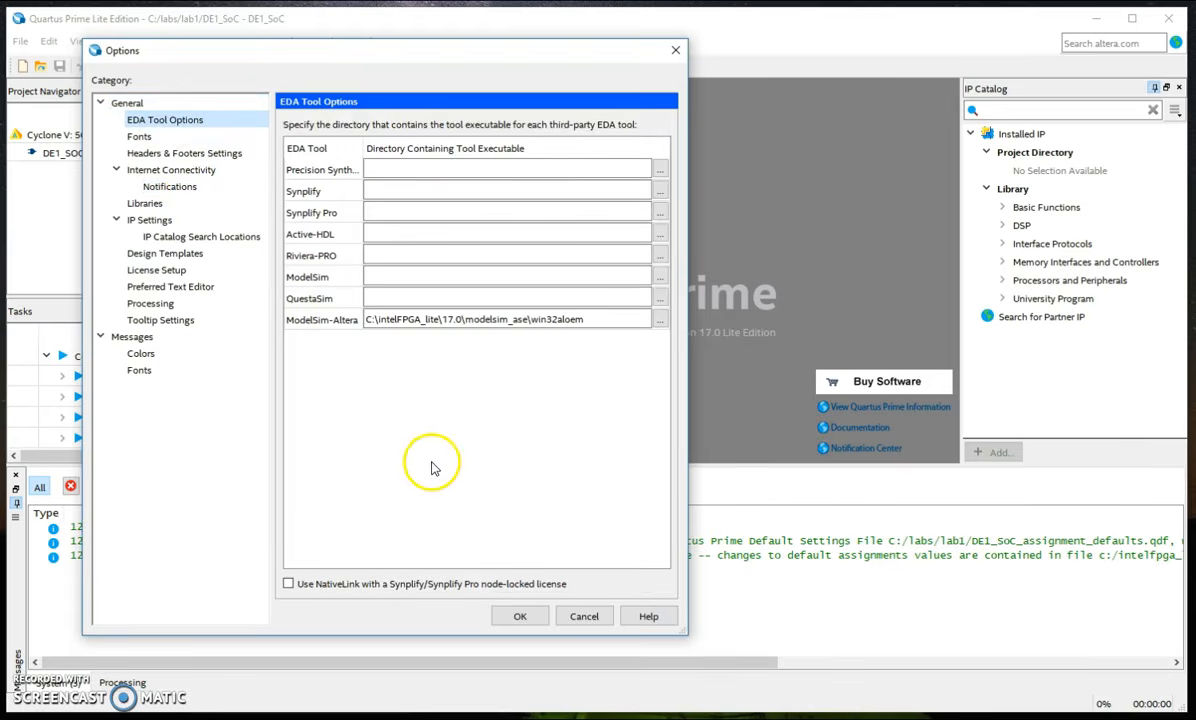
Set the ModelSim-Altera executable directory to C:\intelFPGA_lite\17.0\modelsim_ase\win32aloem by browsing to it, and confirm the options.
click(541, 321)
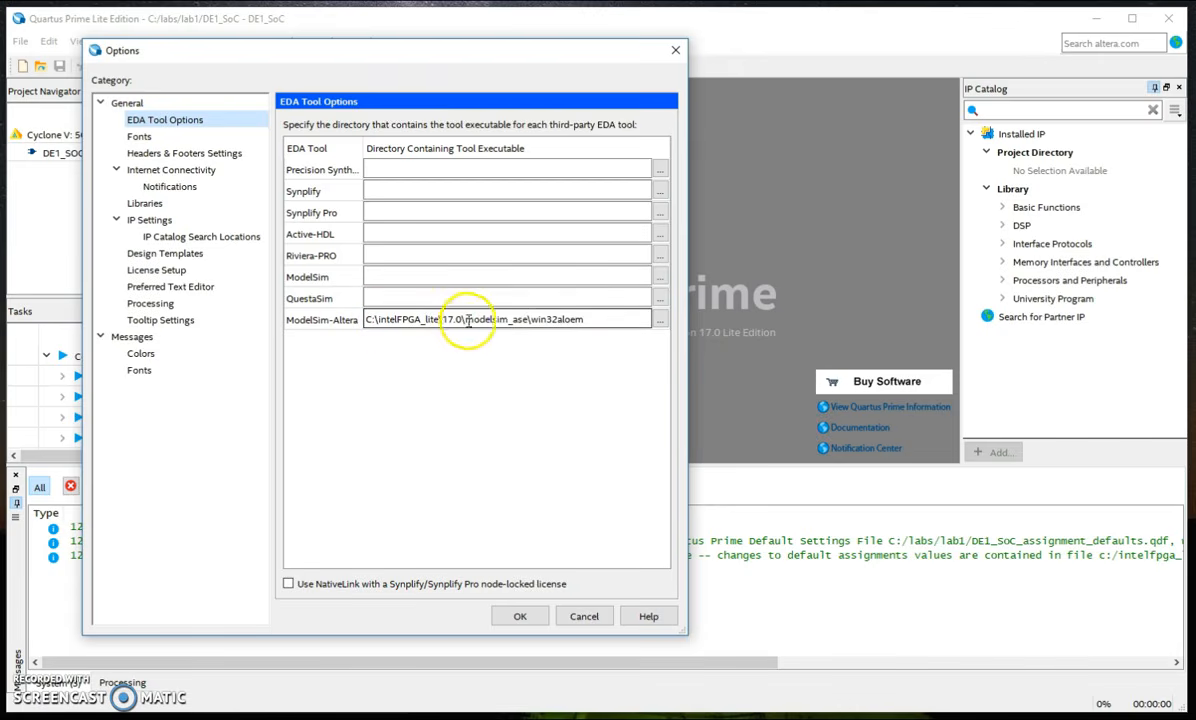
click(660, 319)
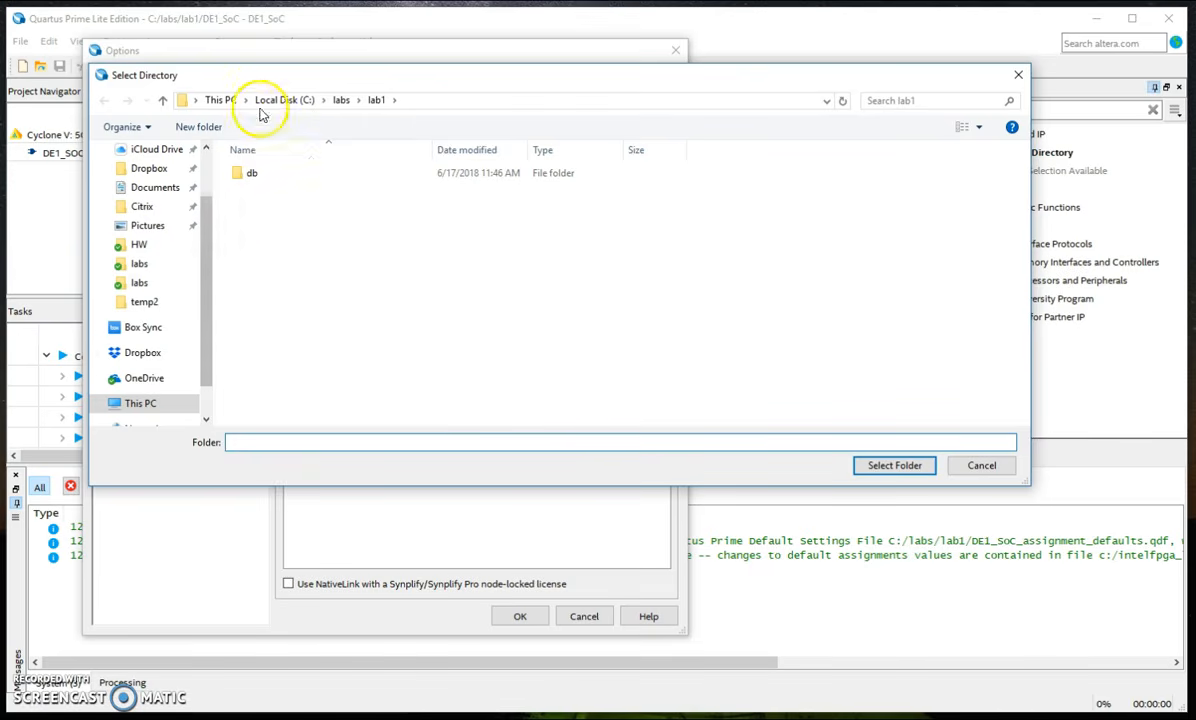
click(284, 100)
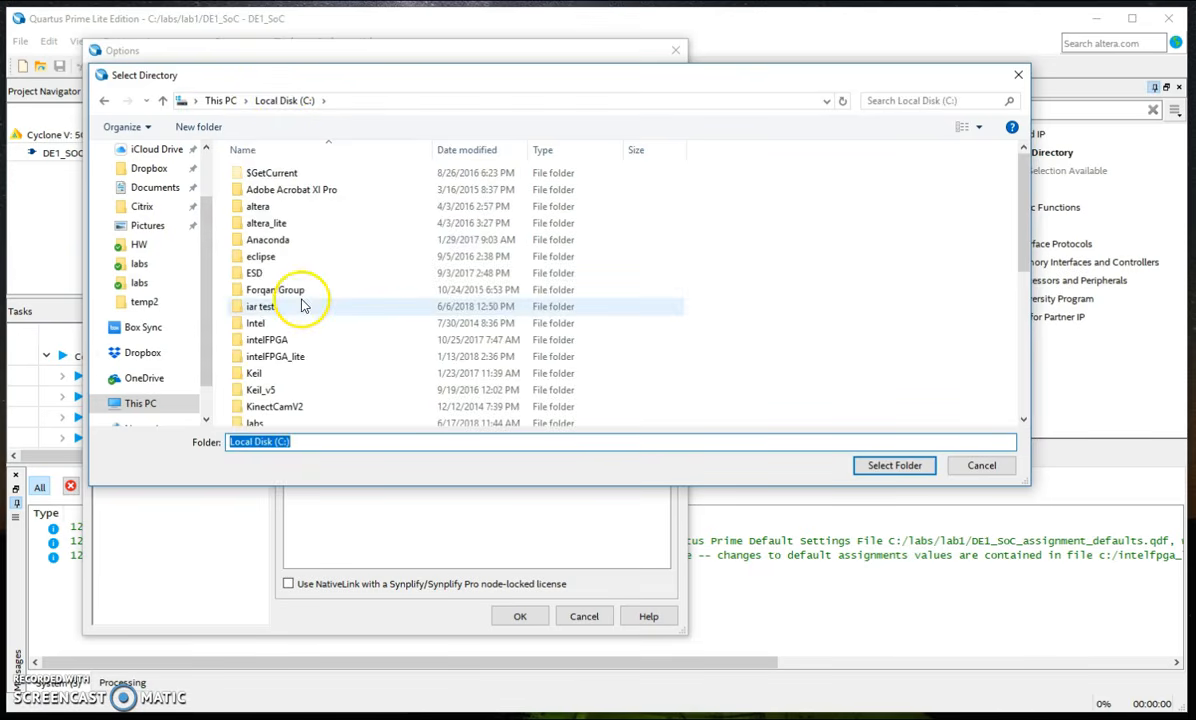
double_click(305, 360)
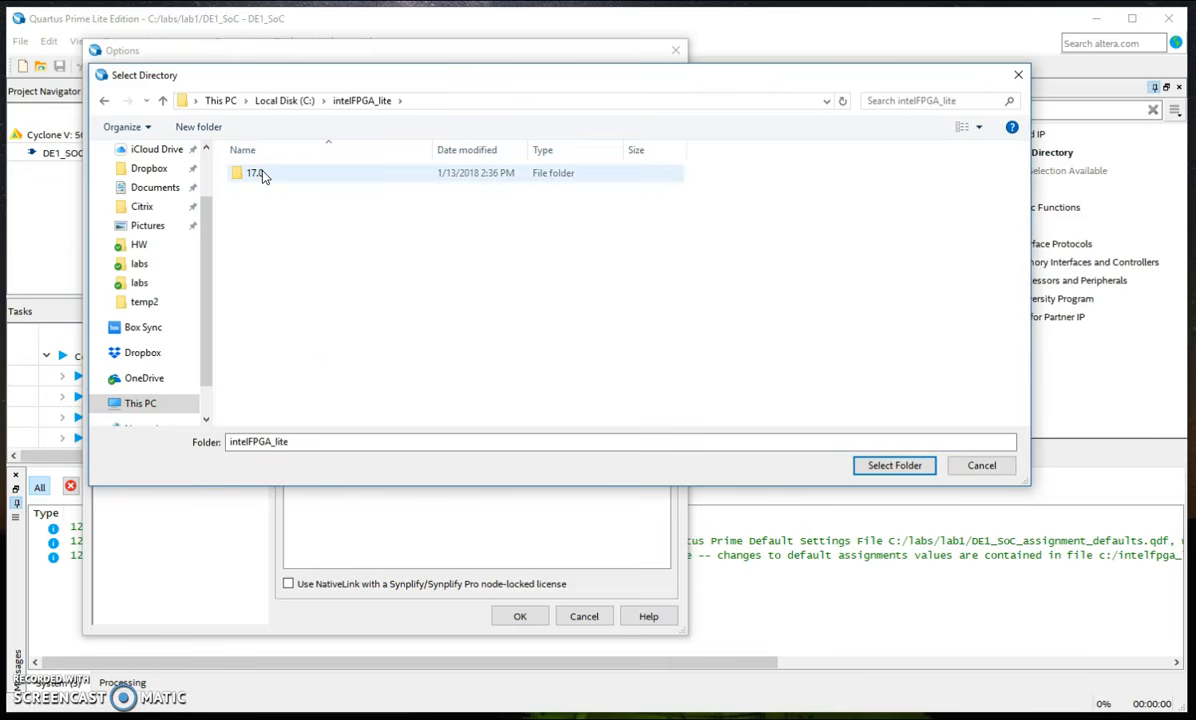
double_click(260, 174)
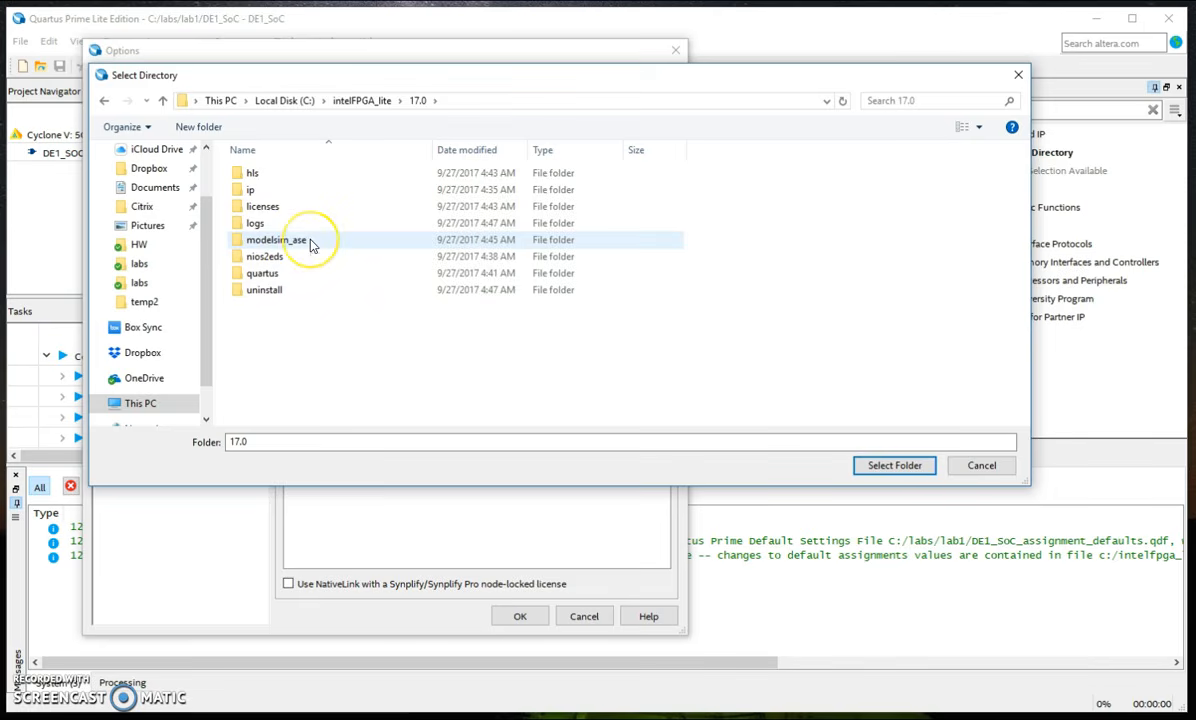
click(309, 242)
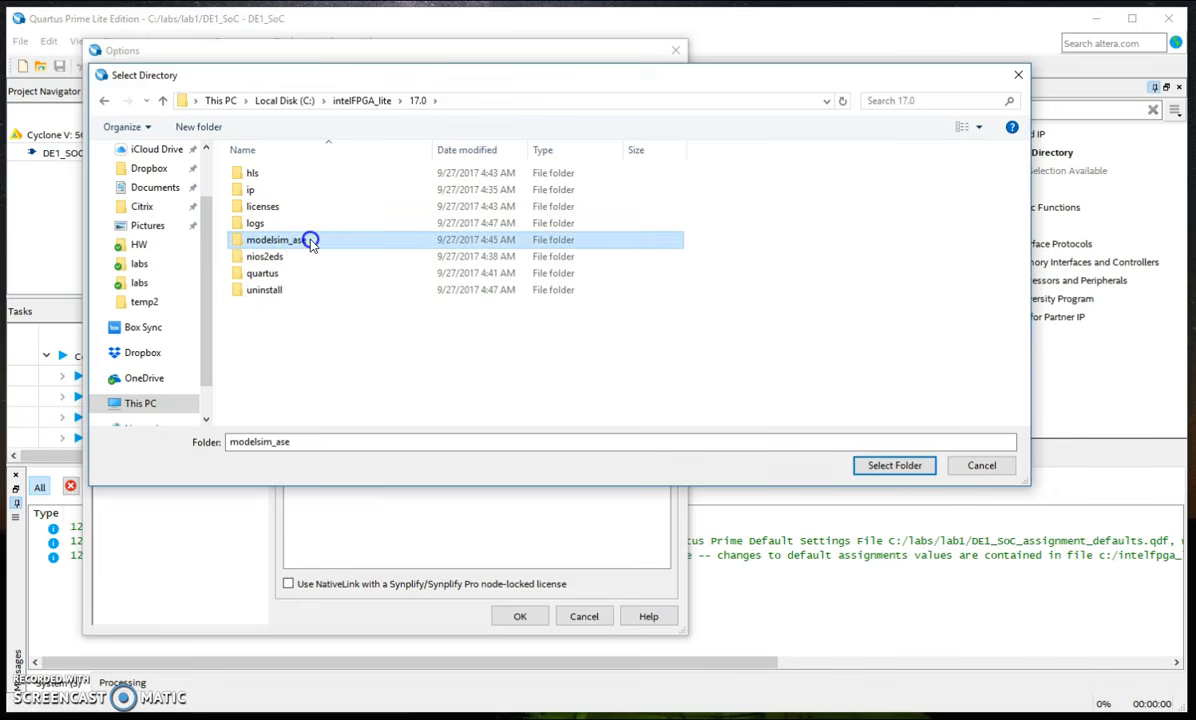
double_click(236, 241)
scroll(310, 392, down, 5)
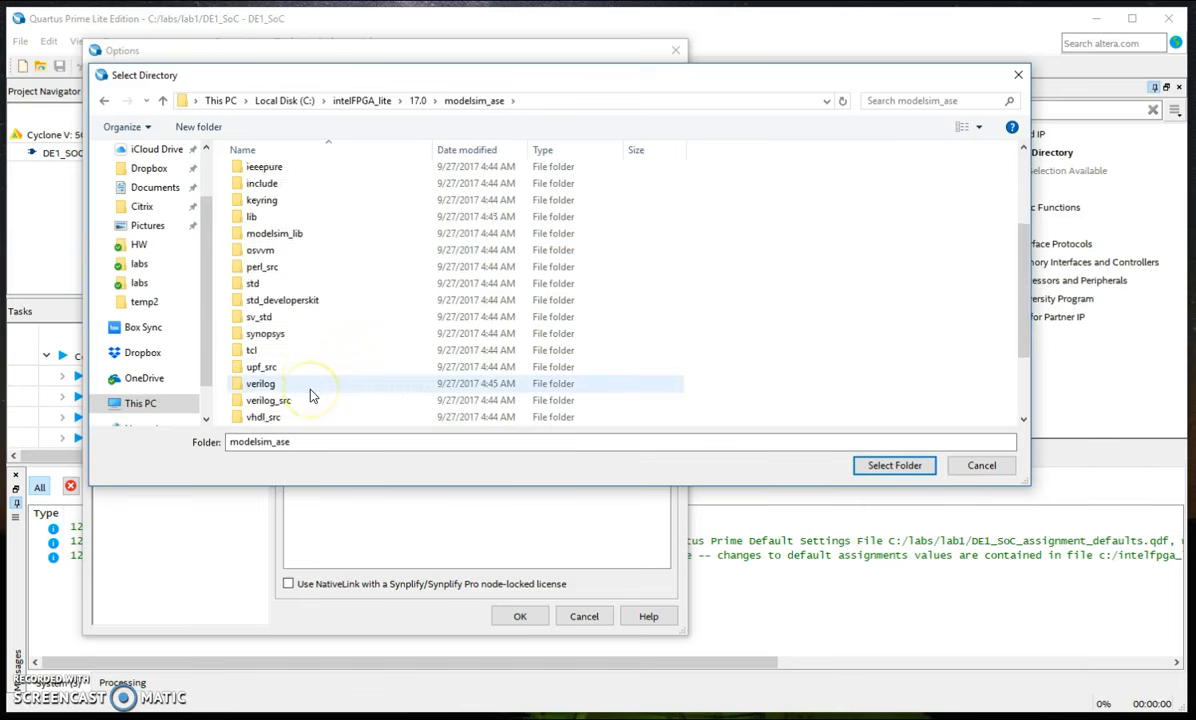
click(287, 418)
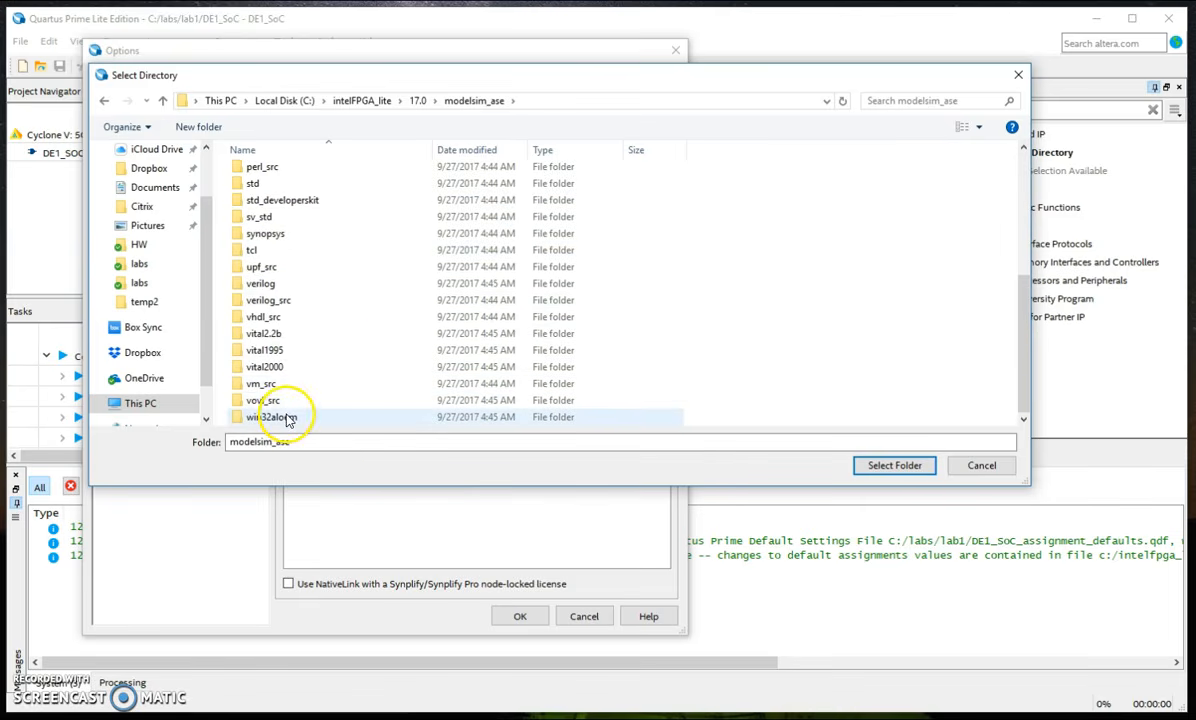
click(300, 418)
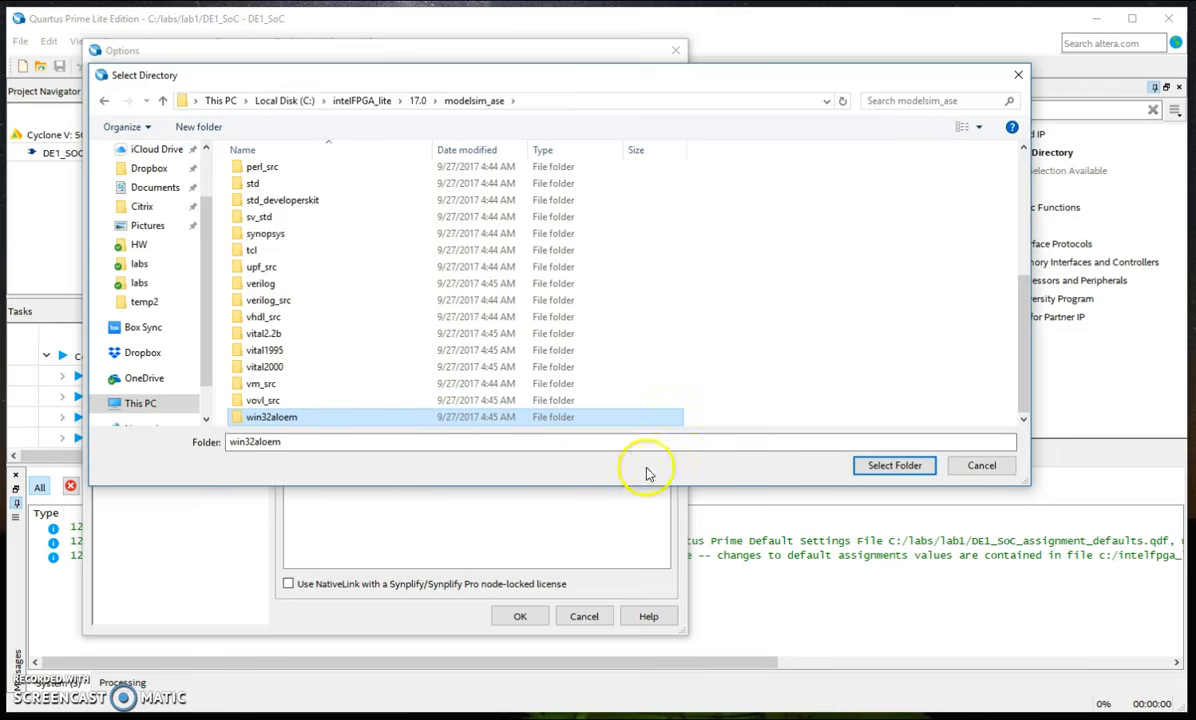
click(893, 466)
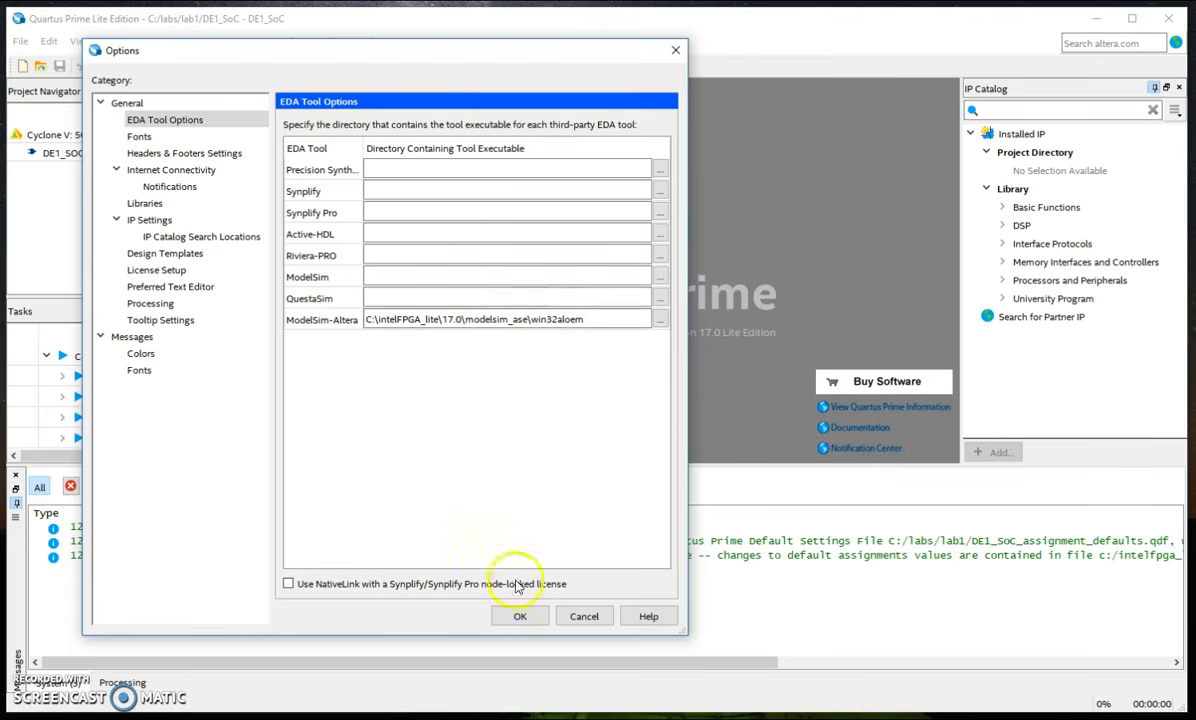
click(517, 617)
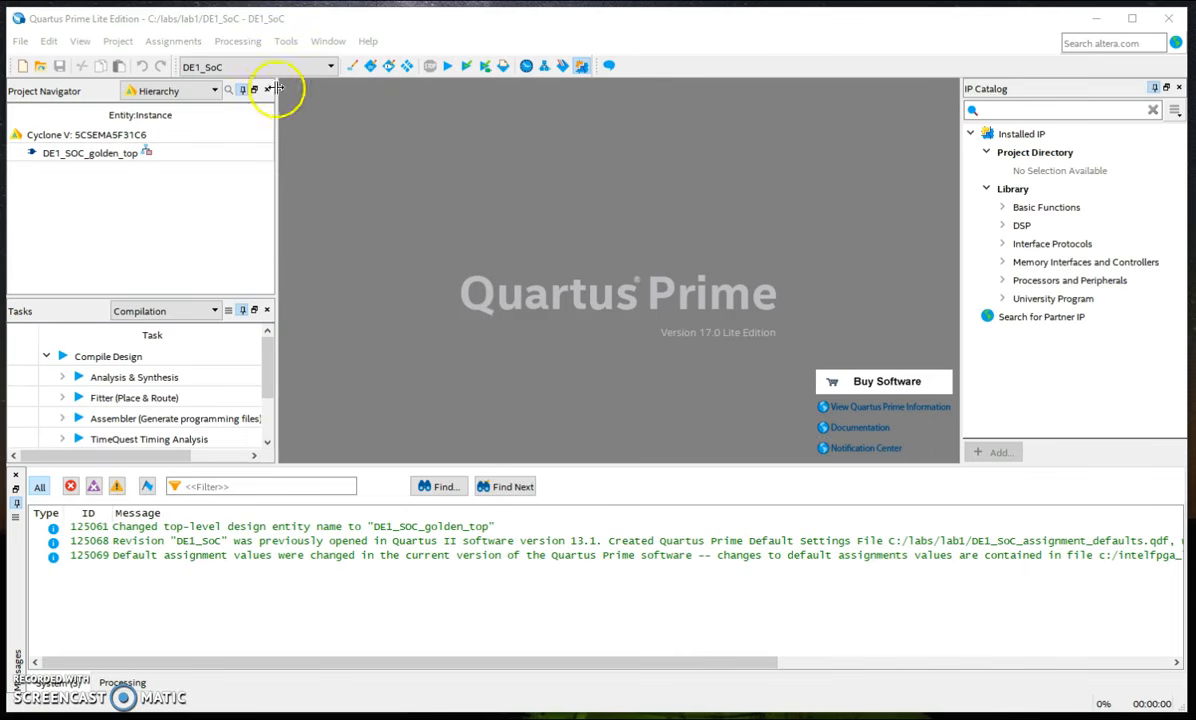
Close Quartus Prime and reopen the project from the DE1_SoC.qpf file in the C:\labs\lab1 folder.
click(1172, 20)
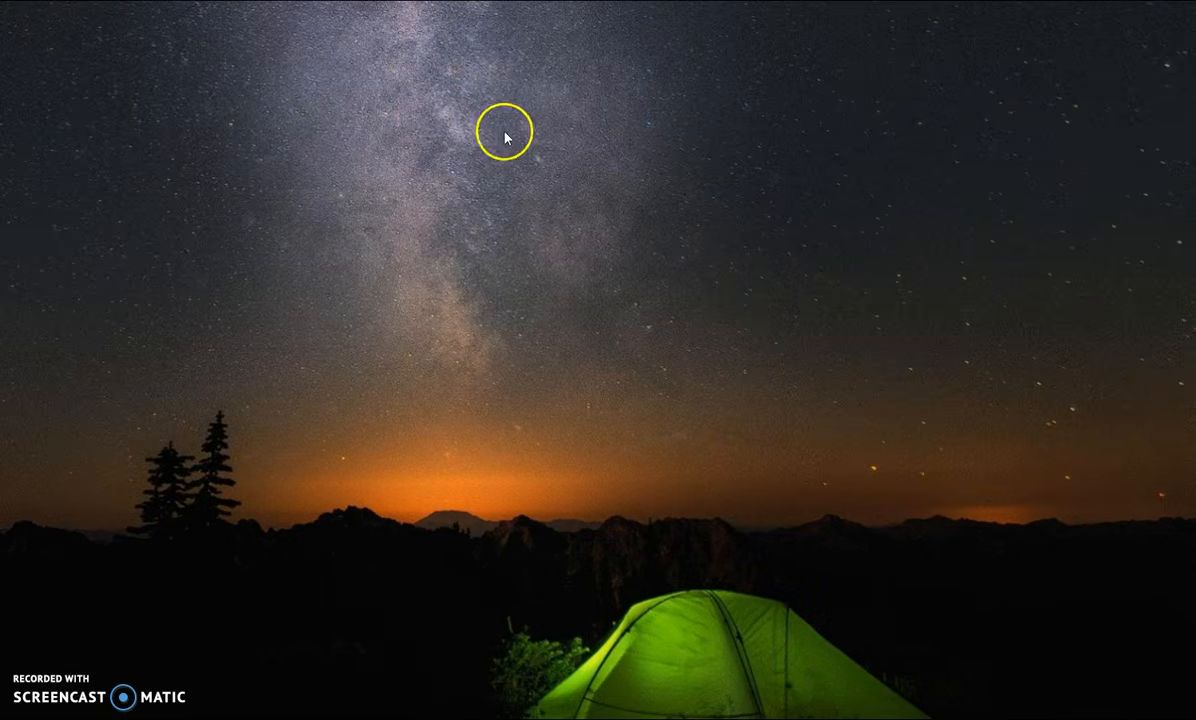
drag(0, 160, 727, 30)
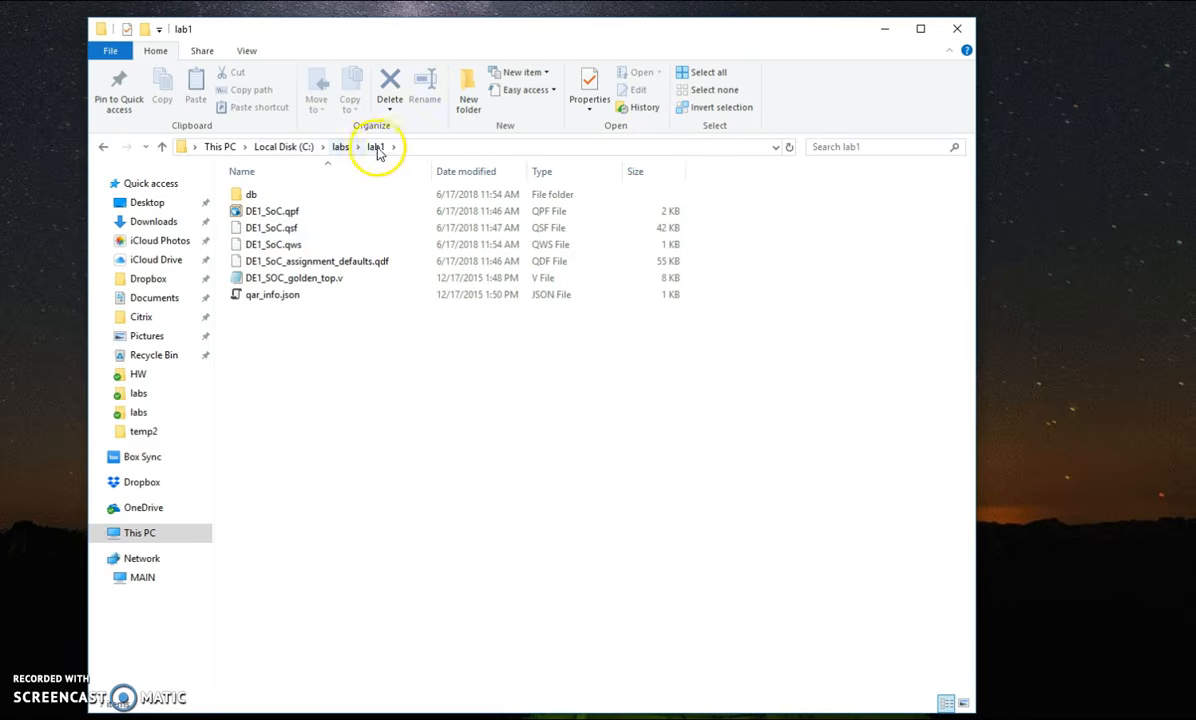
double_click(311, 212)
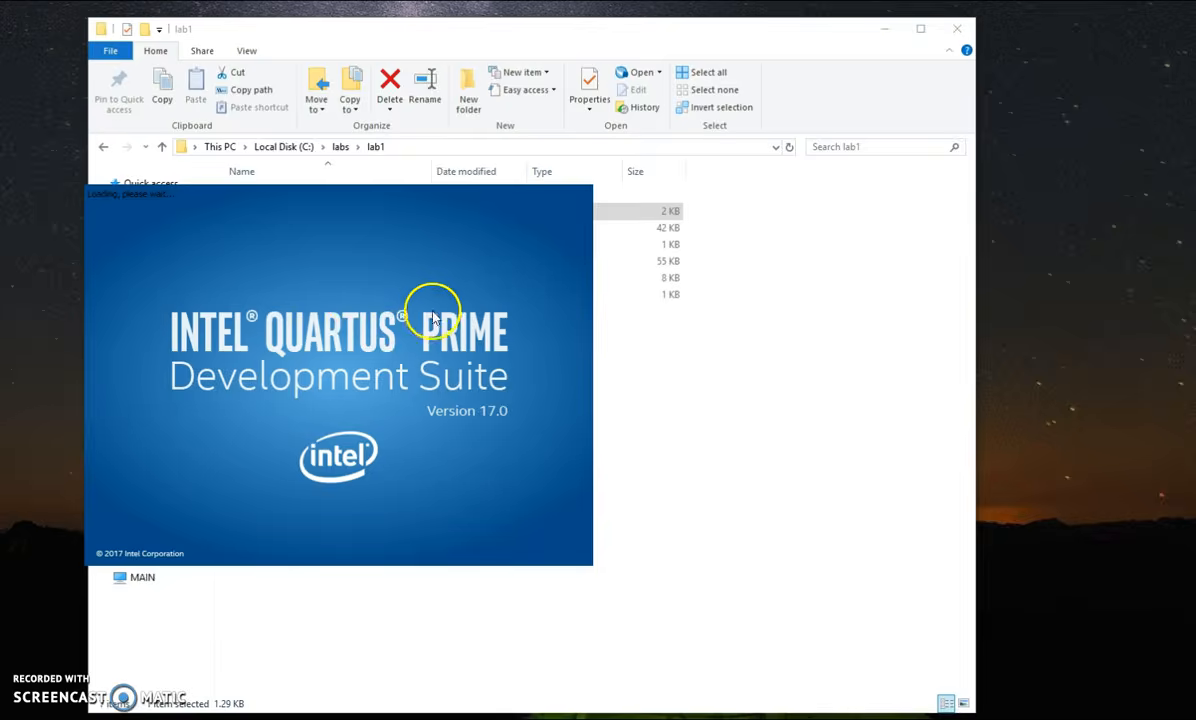